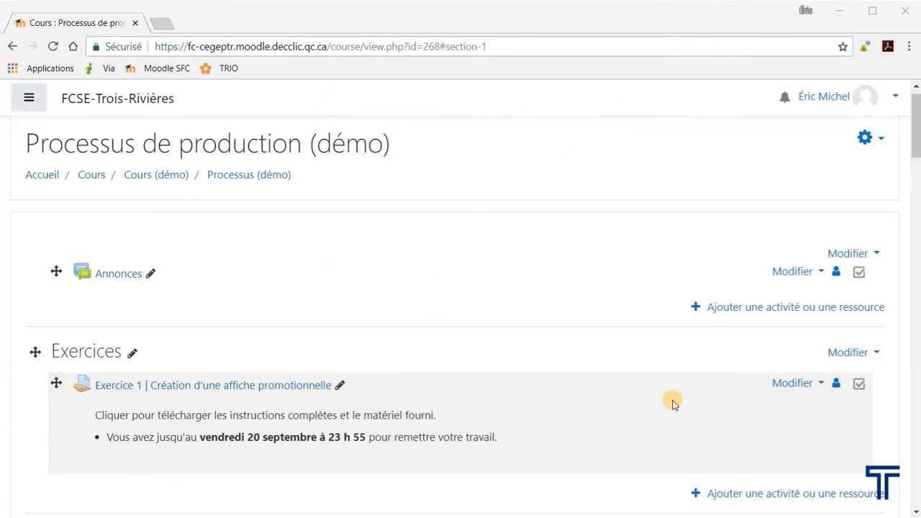
Open the assignment "Exercice 1 | Création d'une affiche promotionnelle", review its evaluation summary, and display all submitted work
scroll(673, 403, "down", 1)
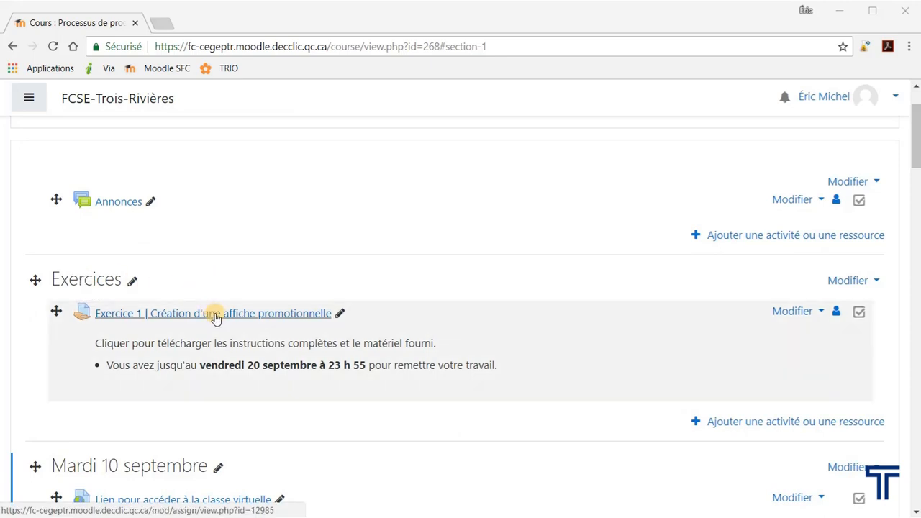
left_click(202, 322)
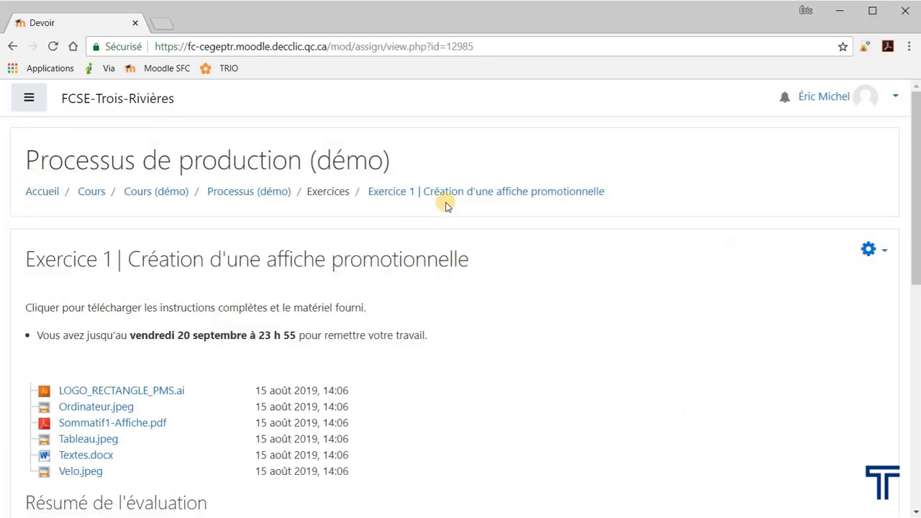
scroll(583, 340, "down", 2)
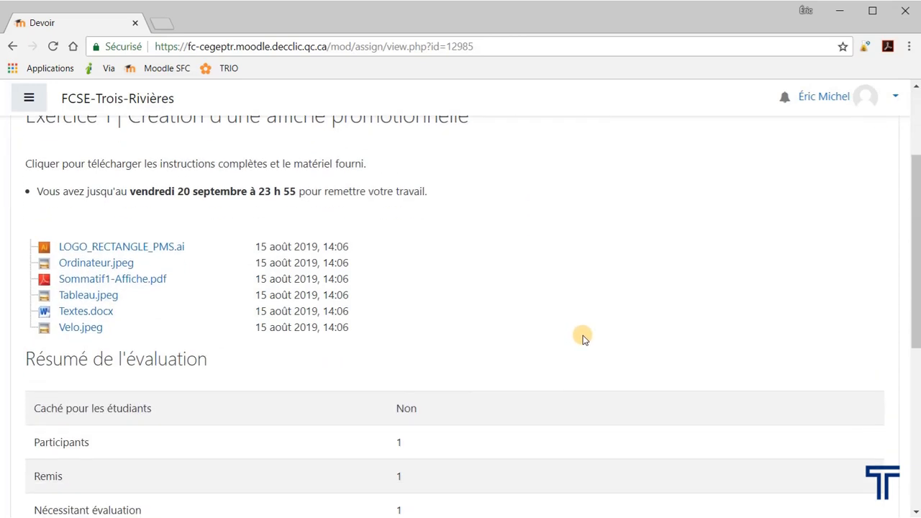
scroll(583, 338, "down", 2)
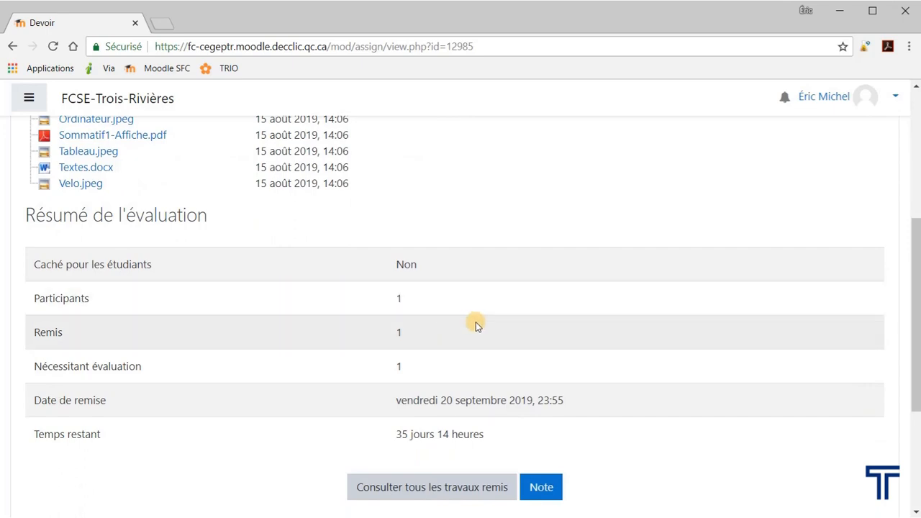
scroll(597, 326, "down", 1)
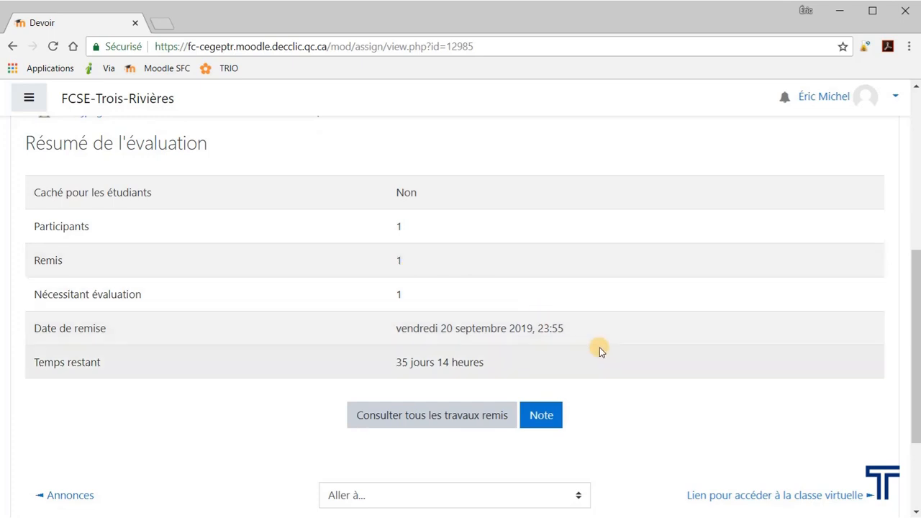
scroll(626, 402, "down", 1)
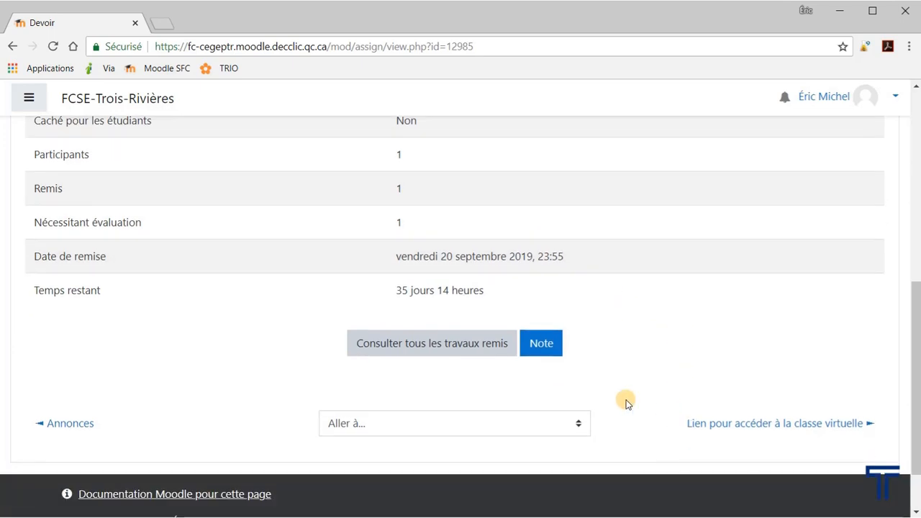
left_click(406, 349)
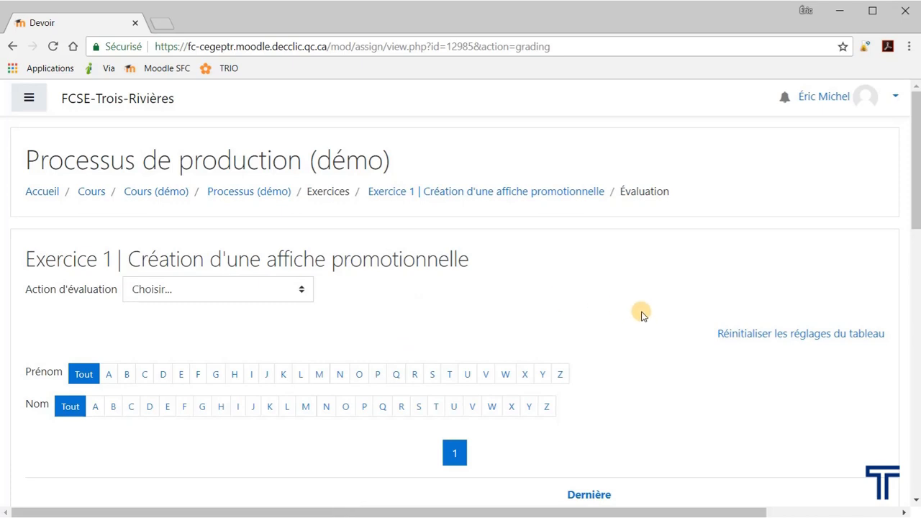
Look over the submissions table and download all submitted work for the assignment with the evaluation action
scroll(646, 325, "down", 3)
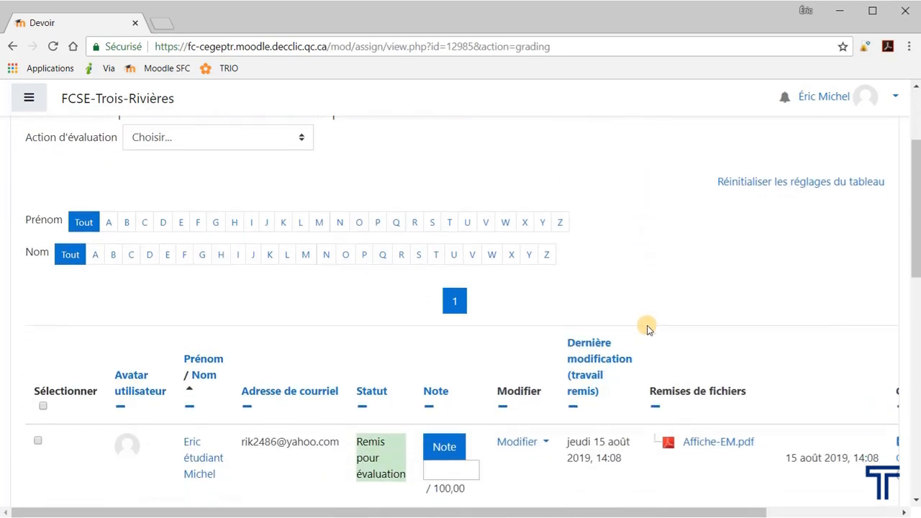
scroll(647, 329, "down", 1)
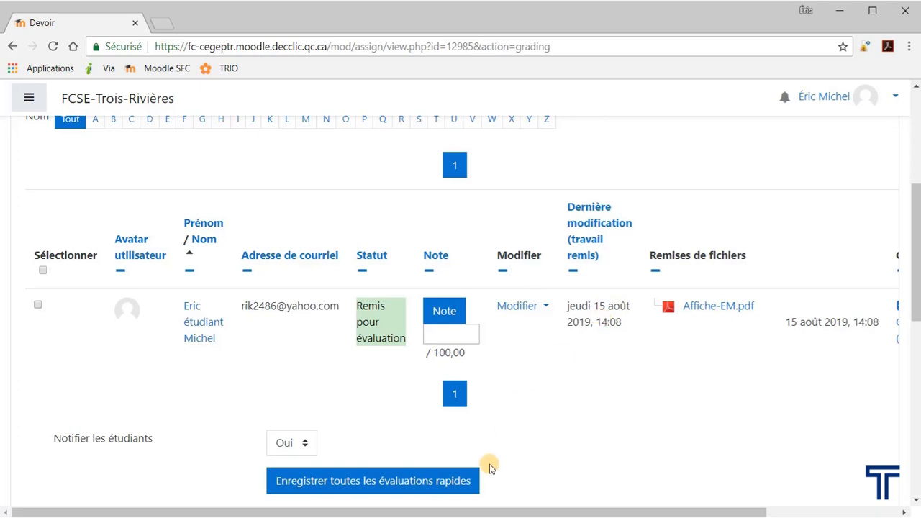
mouse_move(461, 508)
left_mouse_down()
mouse_move(489, 512)
mouse_move(461, 509)
left_mouse_up()
scroll(580, 413, "up", 4)
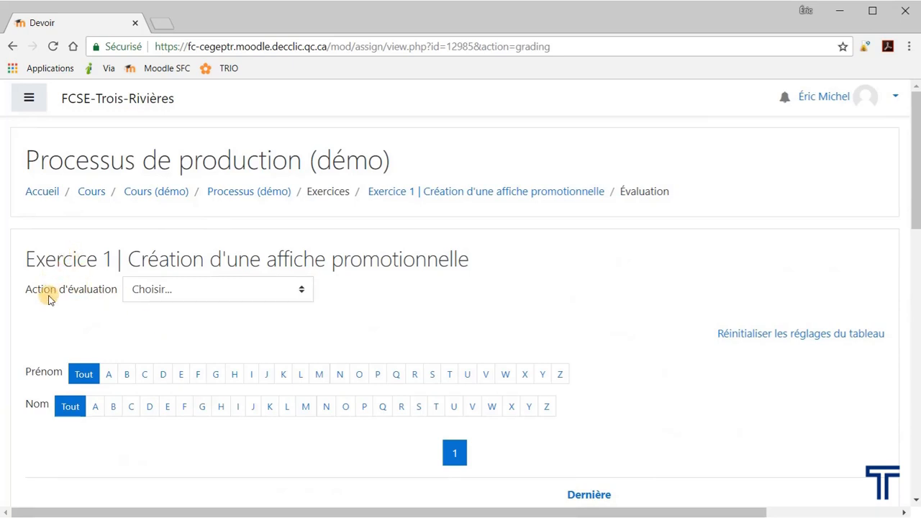
left_click(298, 289)
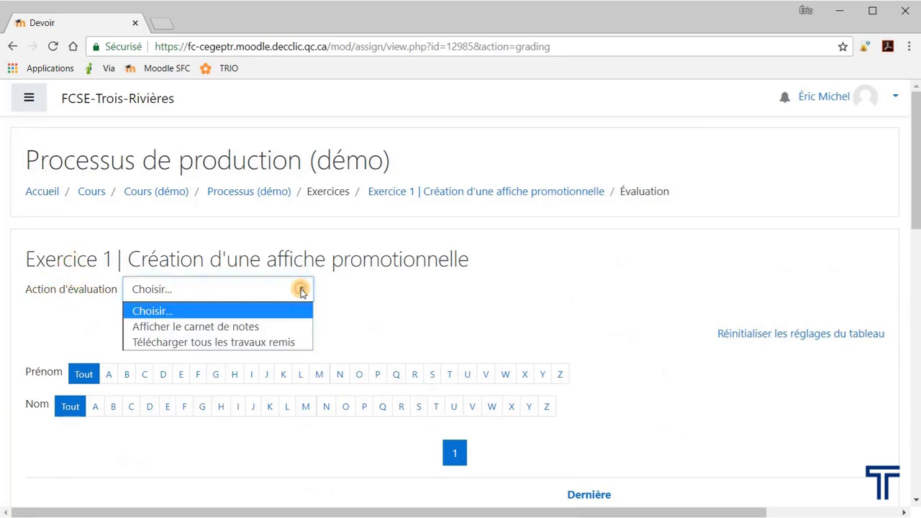
left_click(277, 343)
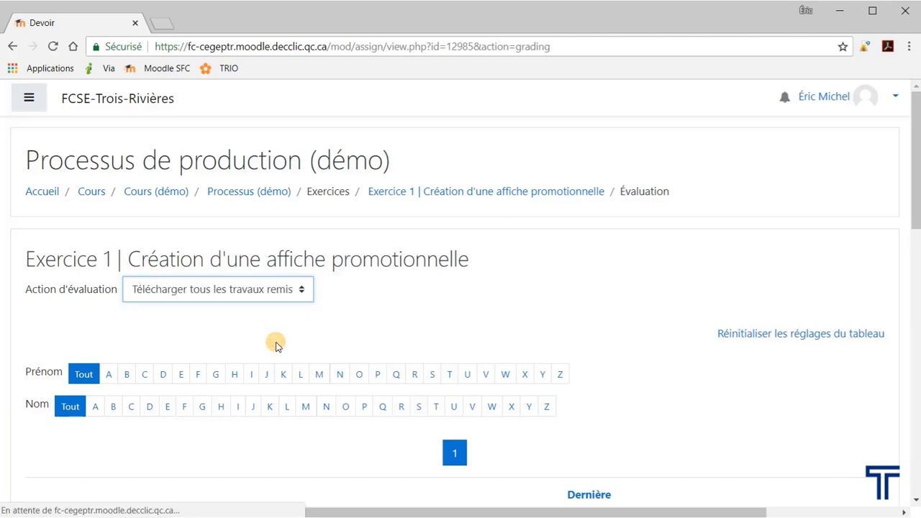
Open the downloaded zip archive, examine the contents of the student's submission folder, and close the file window
scroll(744, 395, "down", 1)
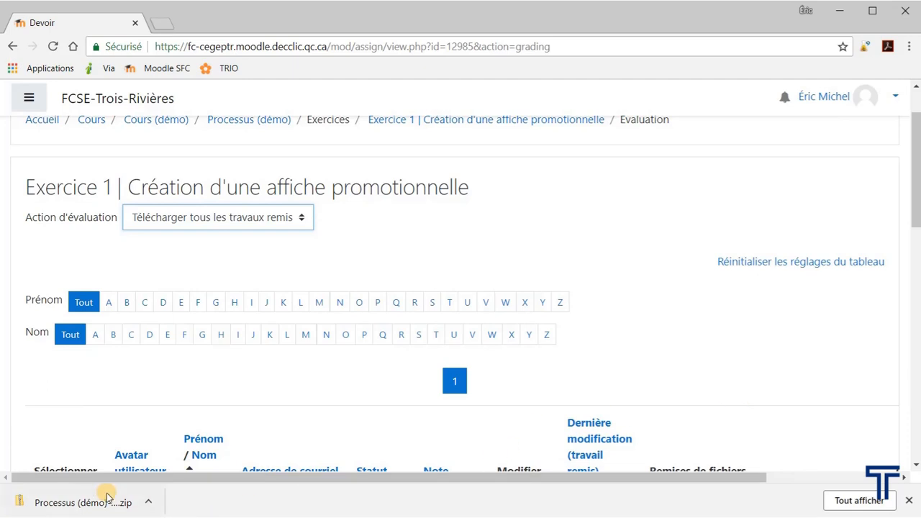
left_click(148, 502)
left_click(186, 407)
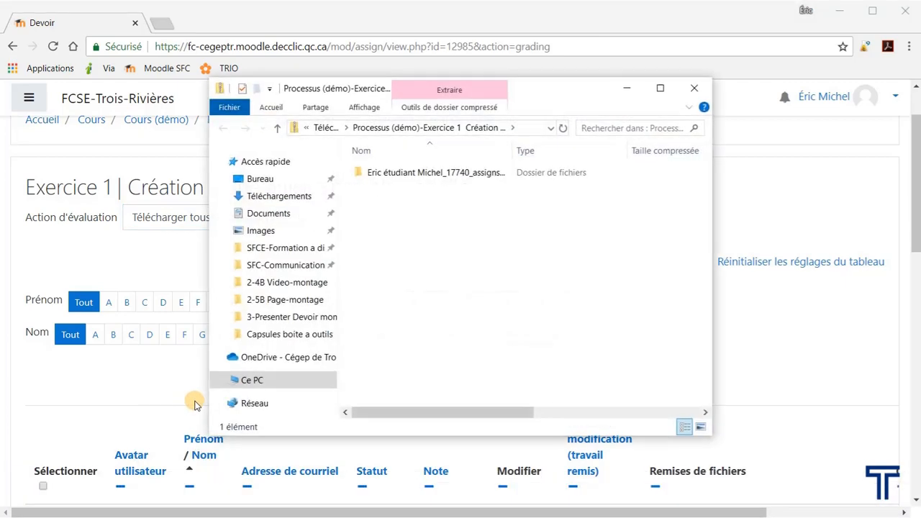
left_click_drag(543, 92, 432, 119)
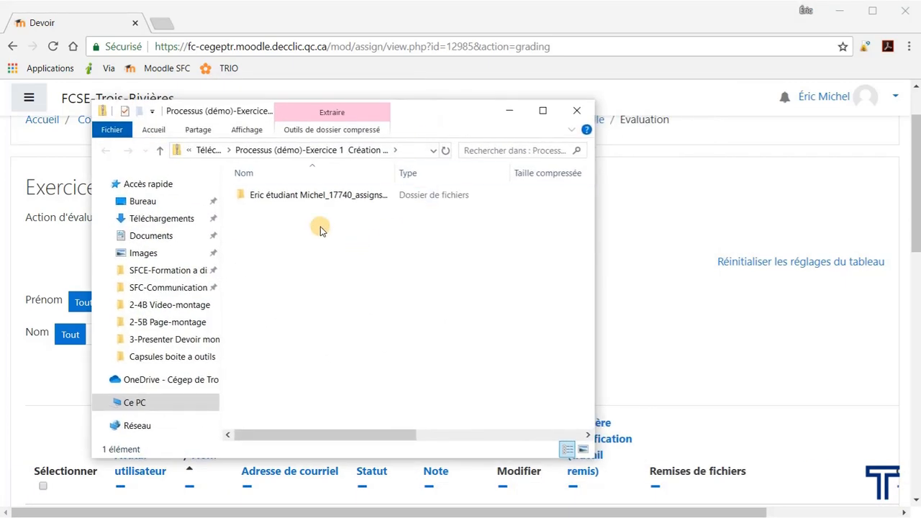
double_click(273, 197)
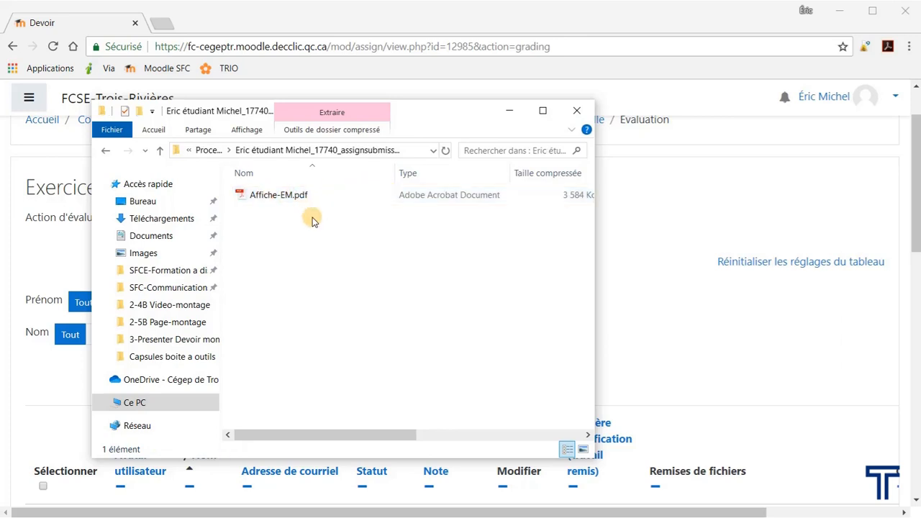
left_click(107, 150)
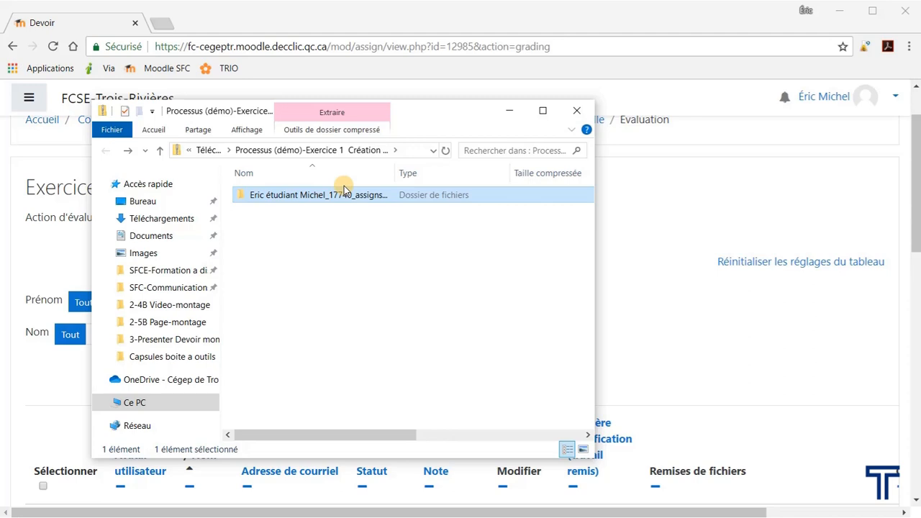
left_click(579, 112)
Open the student's individual grading page from the submissions table and enter a grade of 95 out of 100
scroll(610, 269, "down", 3)
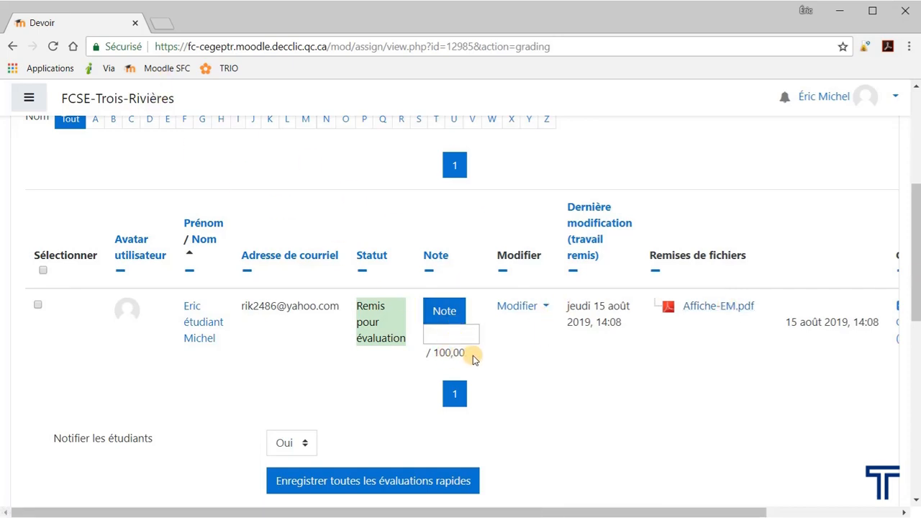
left_click_drag(473, 359, 426, 353)
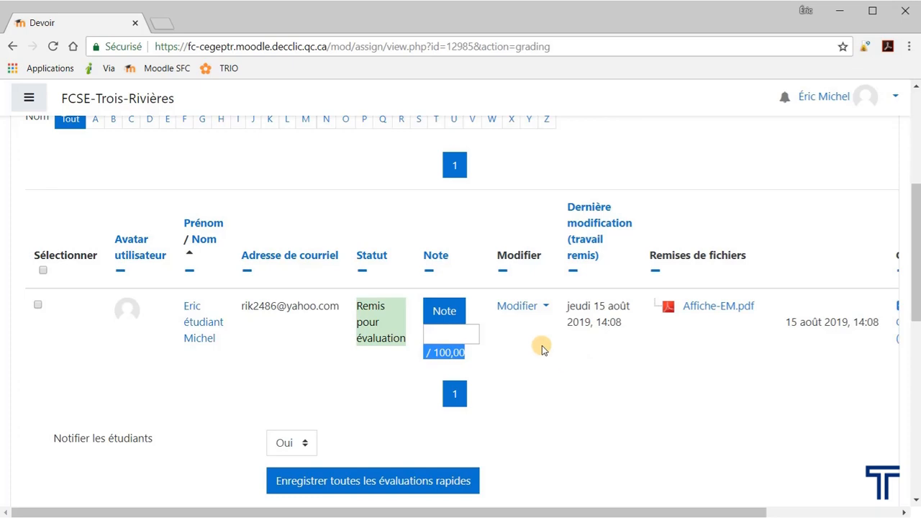
left_click(513, 341)
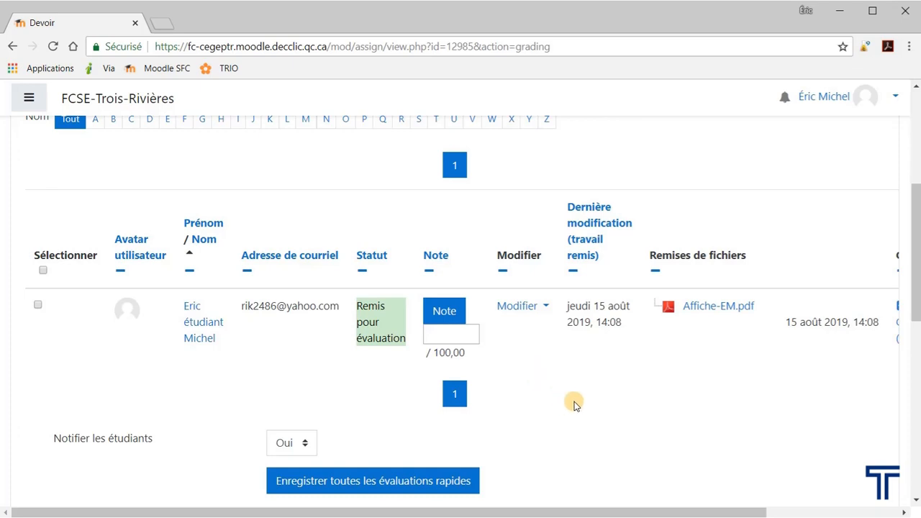
left_click(444, 313)
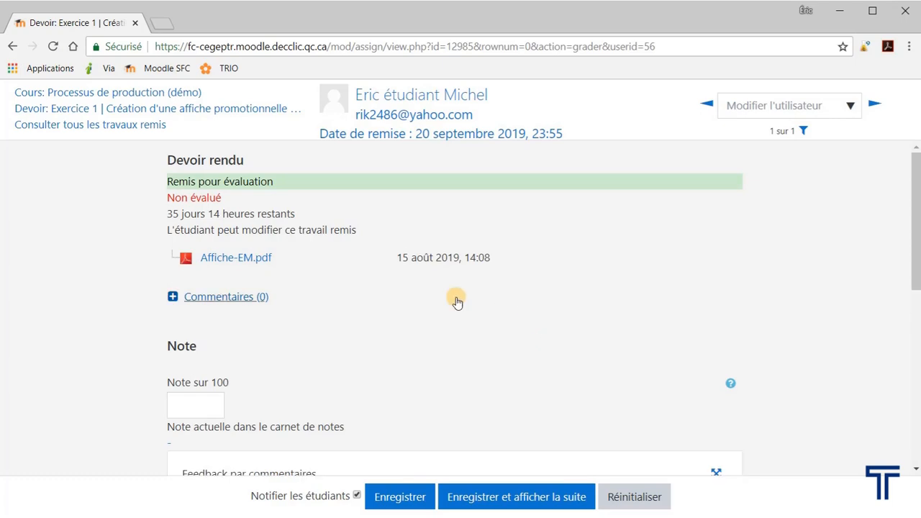
left_click(201, 403)
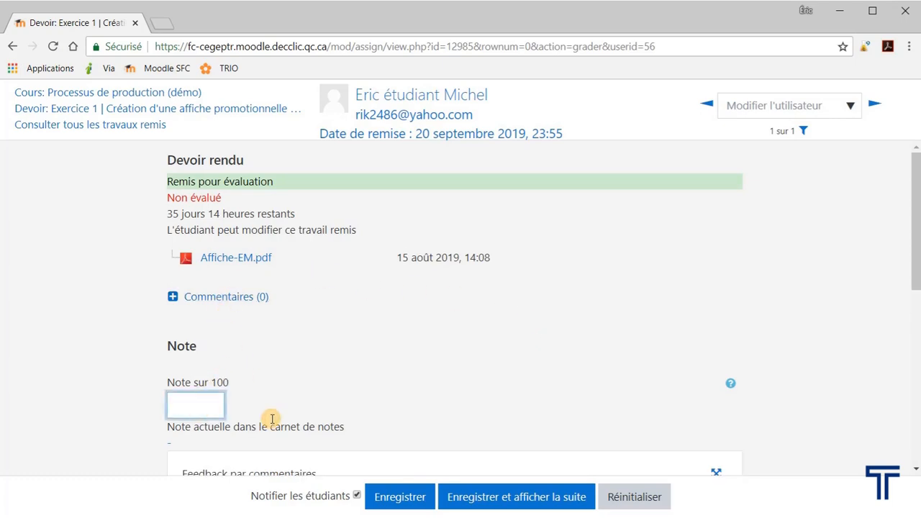
type("95")
Check the feedback comment "Beau travail!" and save the grade and feedback with the option to show the next submission
scroll(438, 287, "down", 4)
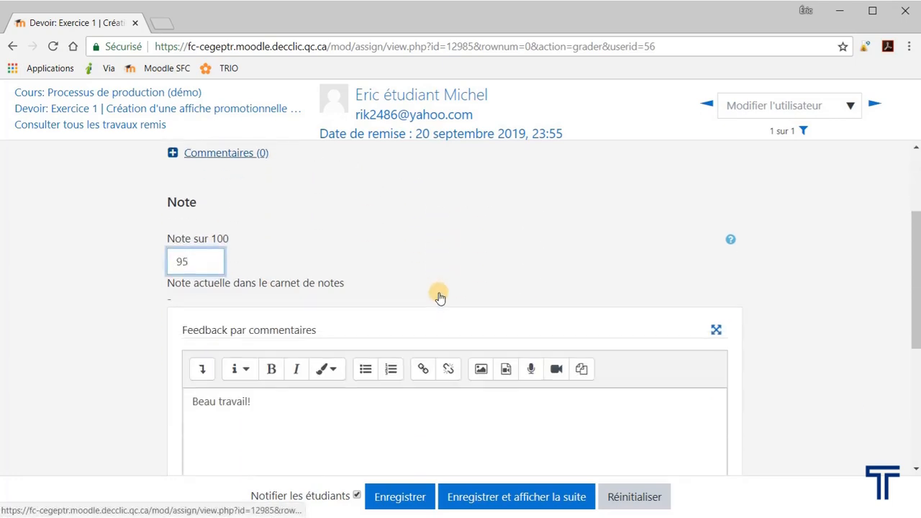
left_click_drag(318, 276, 108, 230)
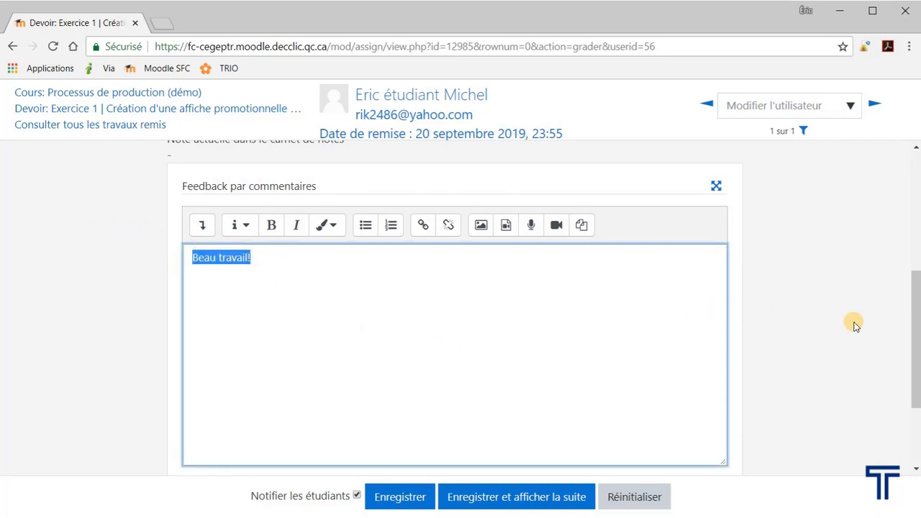
scroll(853, 323, "down", 1)
scroll(254, 183, "up", 1)
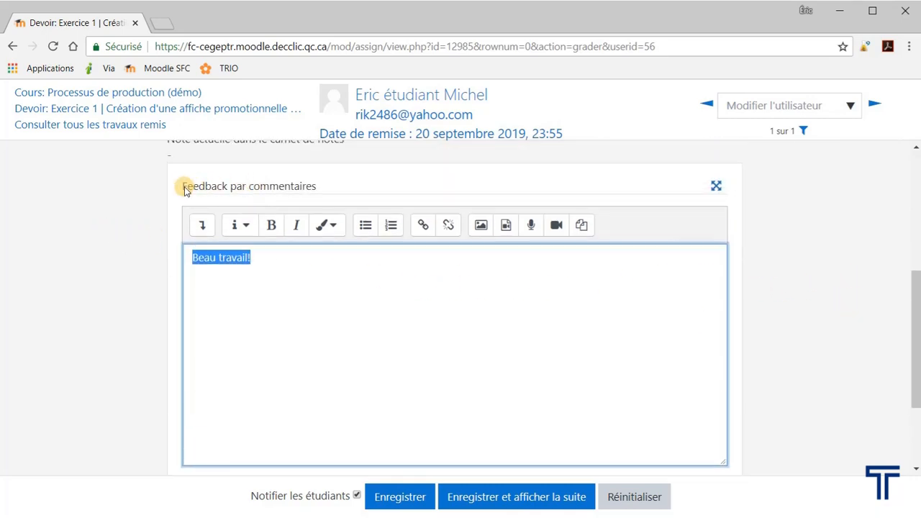
scroll(615, 310, "down", 2)
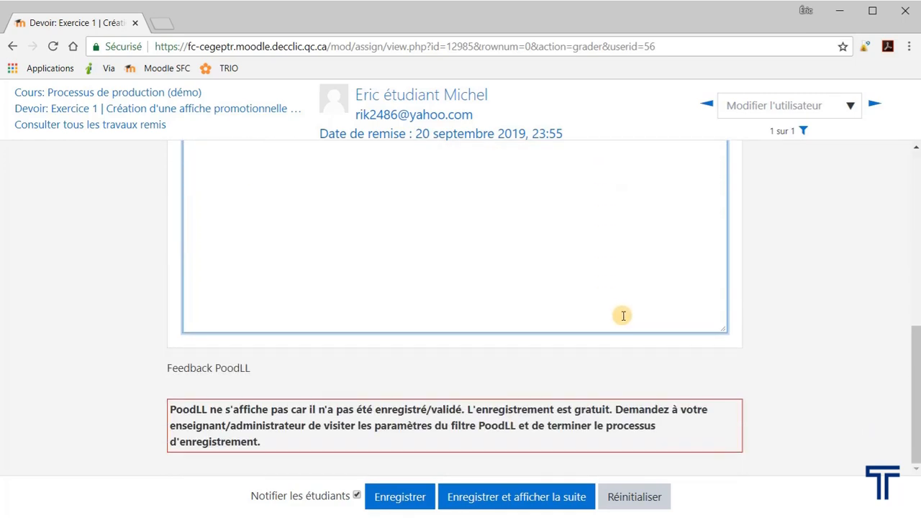
scroll(644, 383, "up", 2)
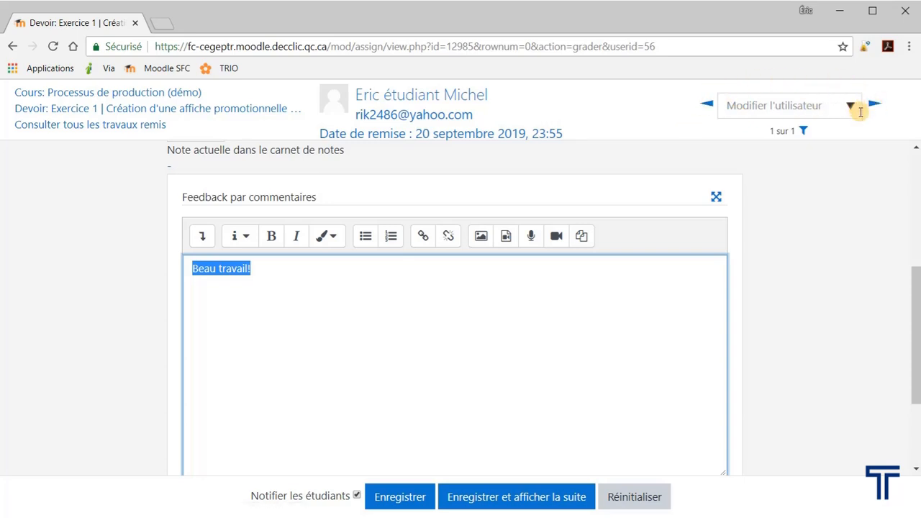
left_click(497, 503)
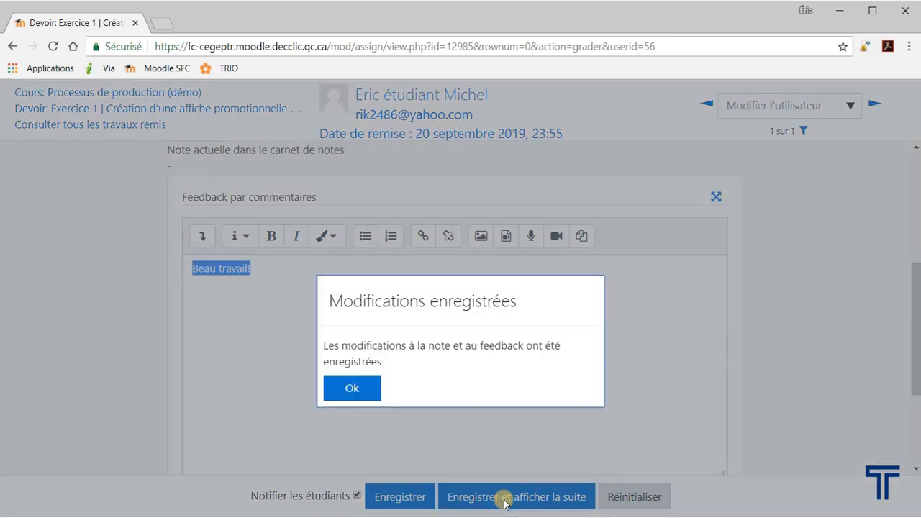
left_click(356, 385)
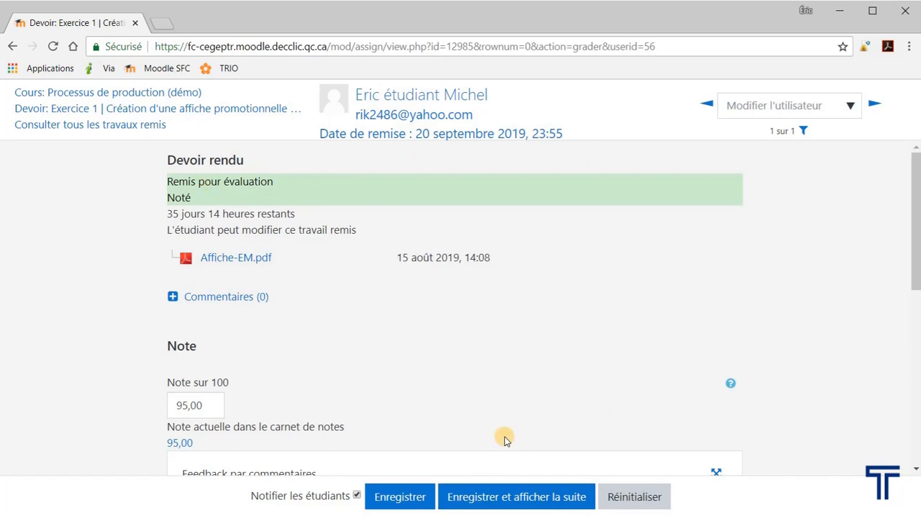
Look over the graded submission and return to the main page of the Exercice 1 assignment
scroll(504, 431, "down", 3)
scroll(497, 421, "up", 3)
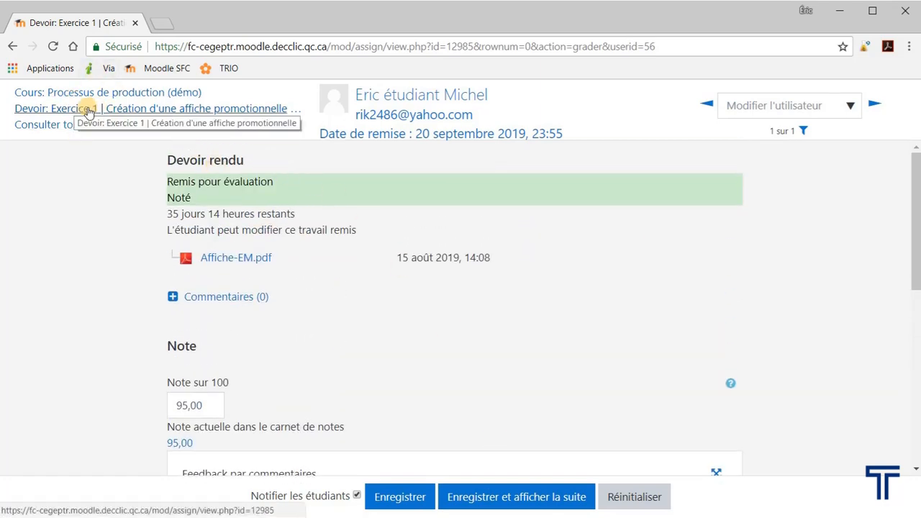
left_click(41, 114)
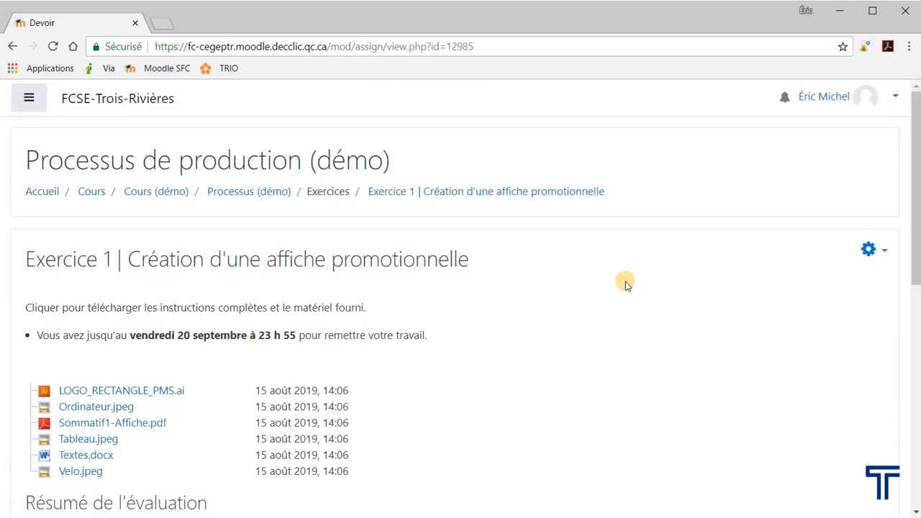
scroll(624, 282, "down", 1)
scroll(312, 130, "up", 1)
Open the settings of the Exercice 1 assignment and expand the Types de feedback section
left_click(867, 249)
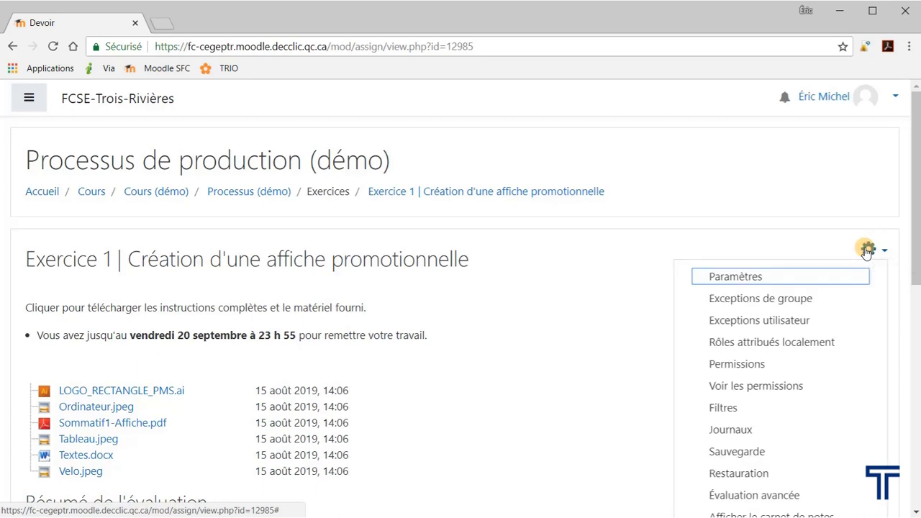
left_click(734, 278)
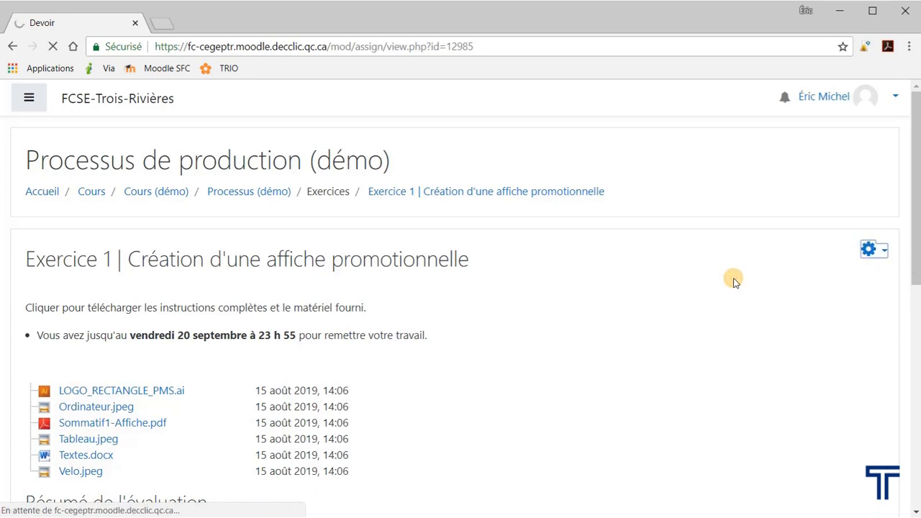
scroll(693, 284, "down", 3)
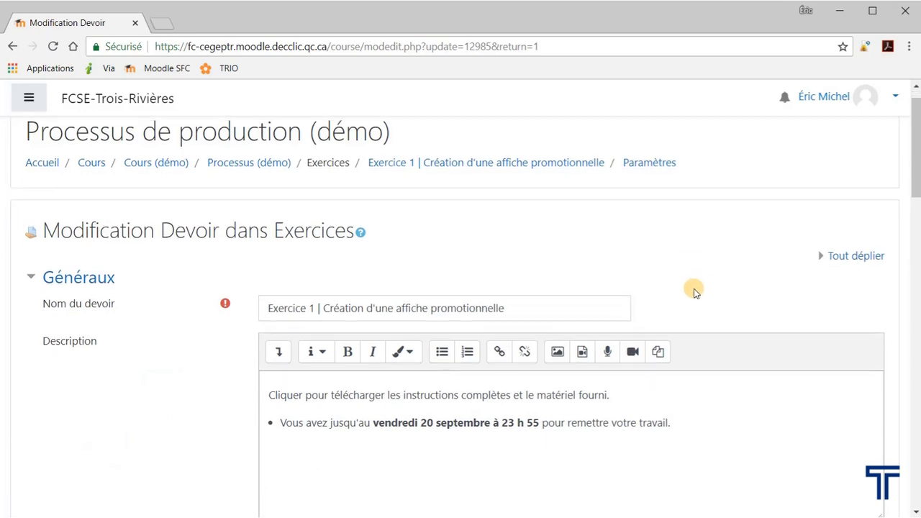
scroll(695, 290, "down", 12)
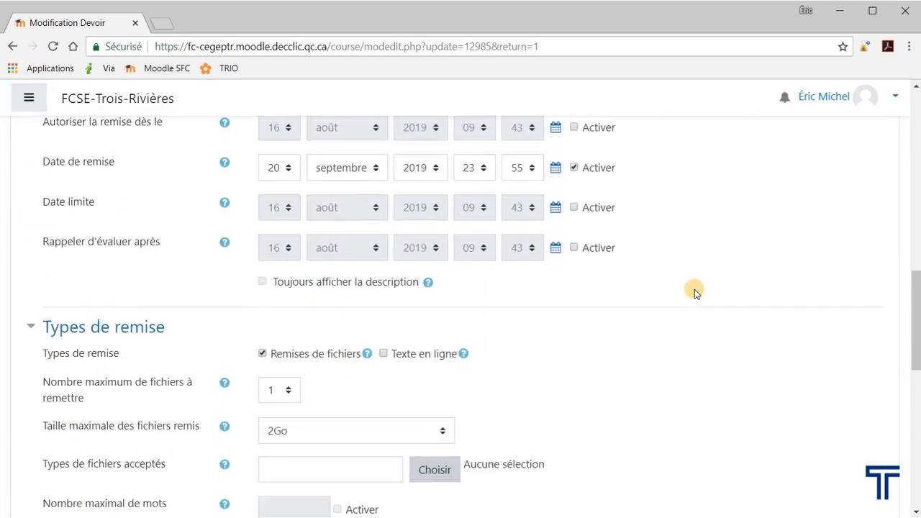
scroll(694, 291, "down", 1)
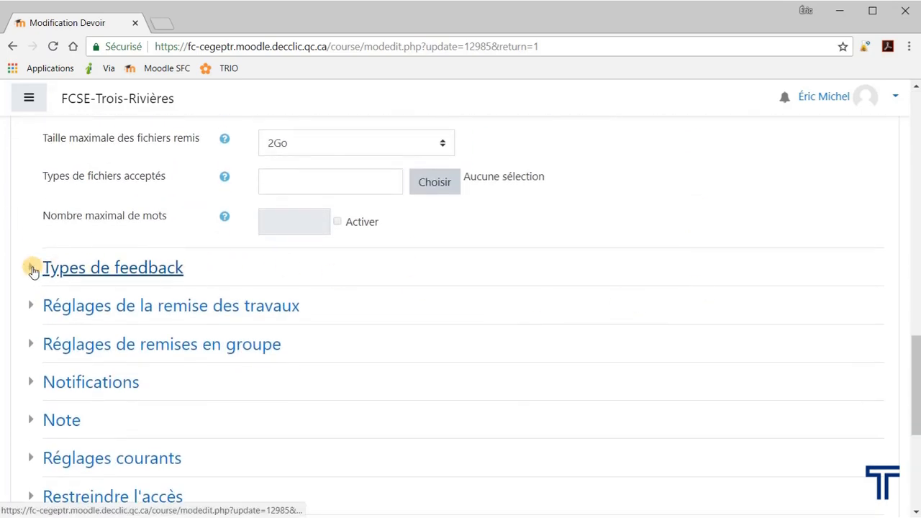
left_click(35, 267)
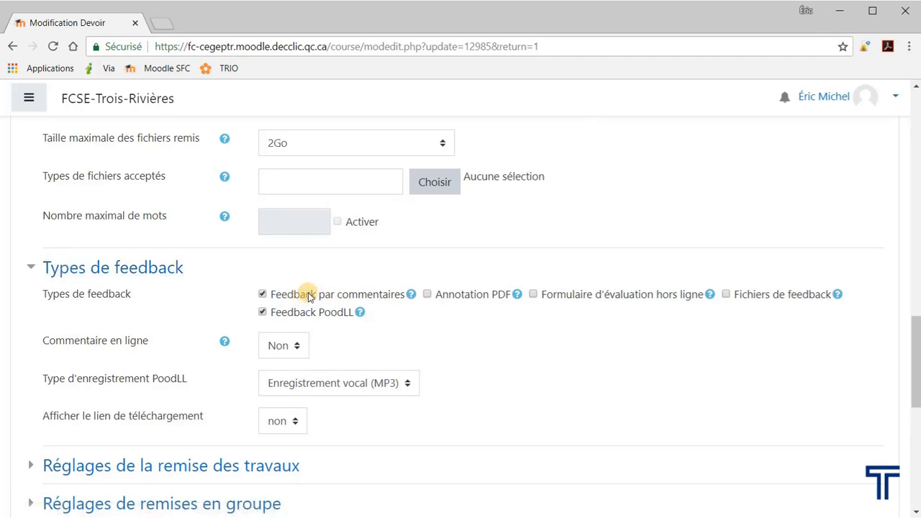
Enable the Annotation PDF and Fichiers de feedback feedback types, then save the assignment and return to the course
left_click(426, 294)
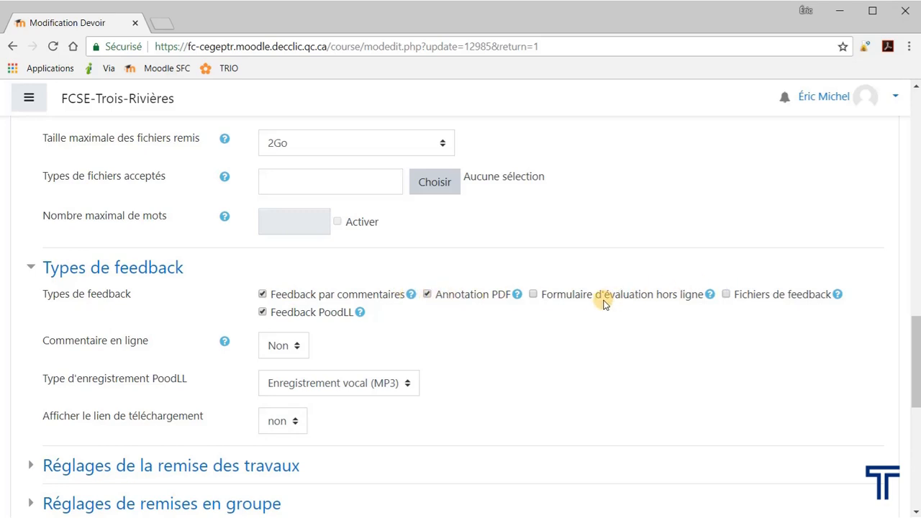
left_click(725, 295)
scroll(523, 372, "down", 6)
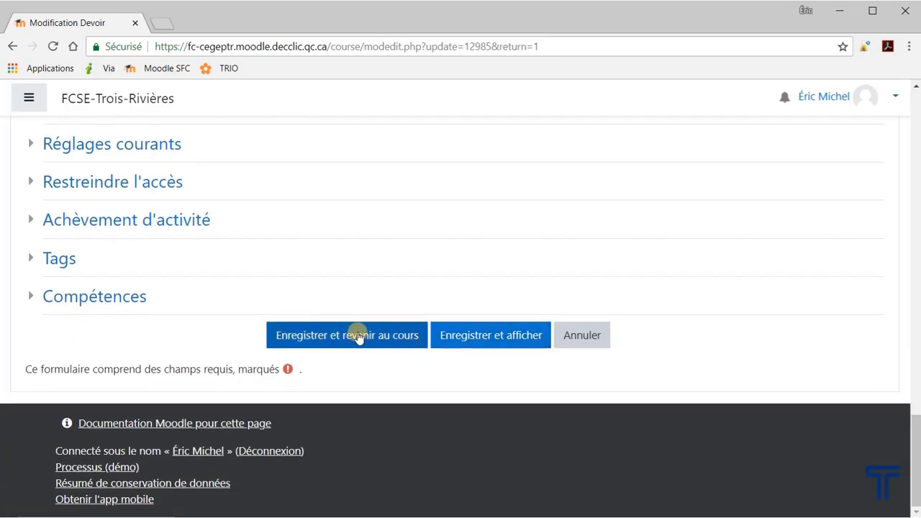
left_click(357, 337)
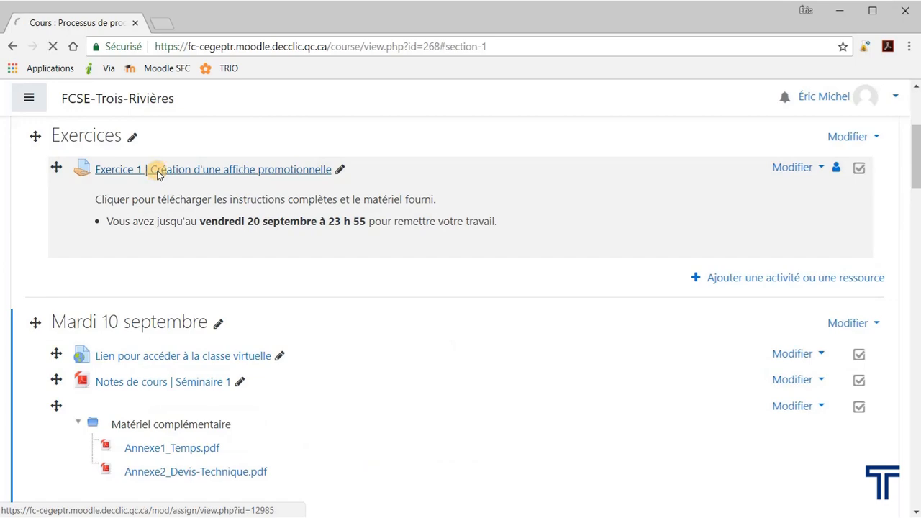
Open all submissions of the Exercice 1 assignment and go to the student's individual grading page
left_click(157, 176)
scroll(503, 345, "down", 4)
scroll(541, 378, "down", 2)
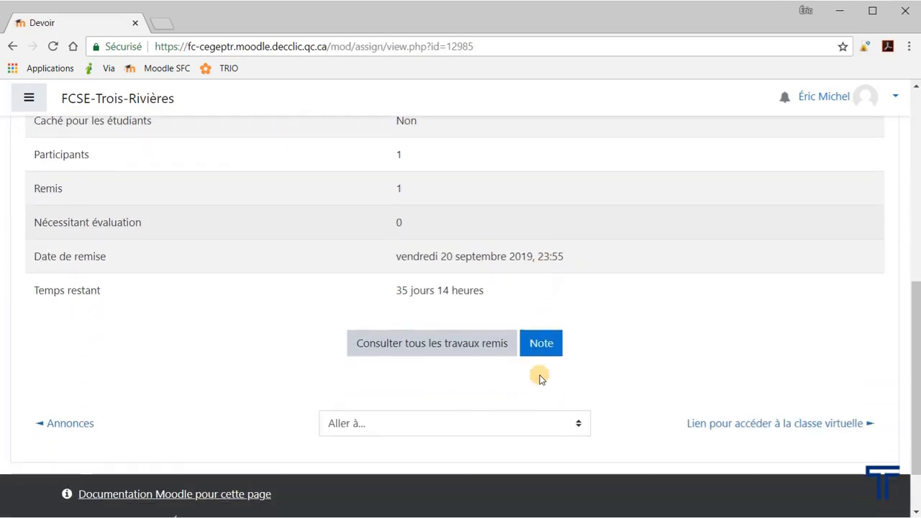
left_click(464, 345)
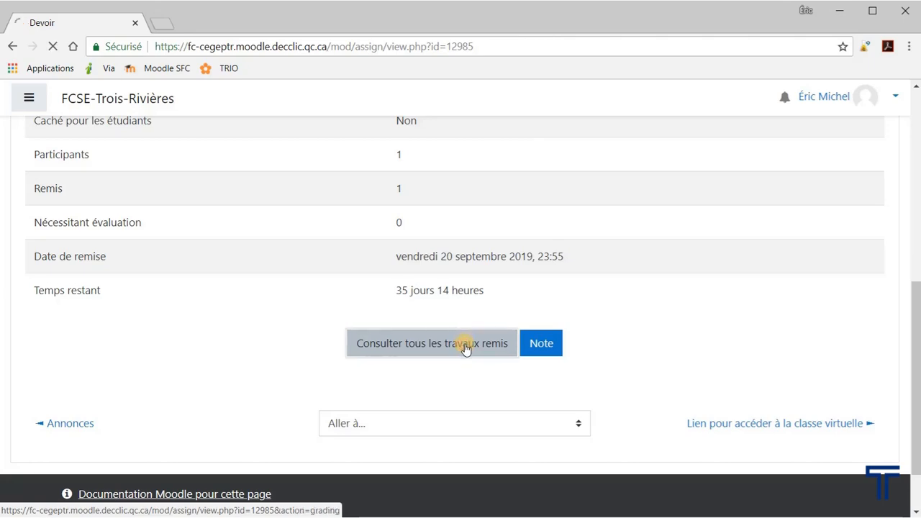
scroll(666, 392, "down", 4)
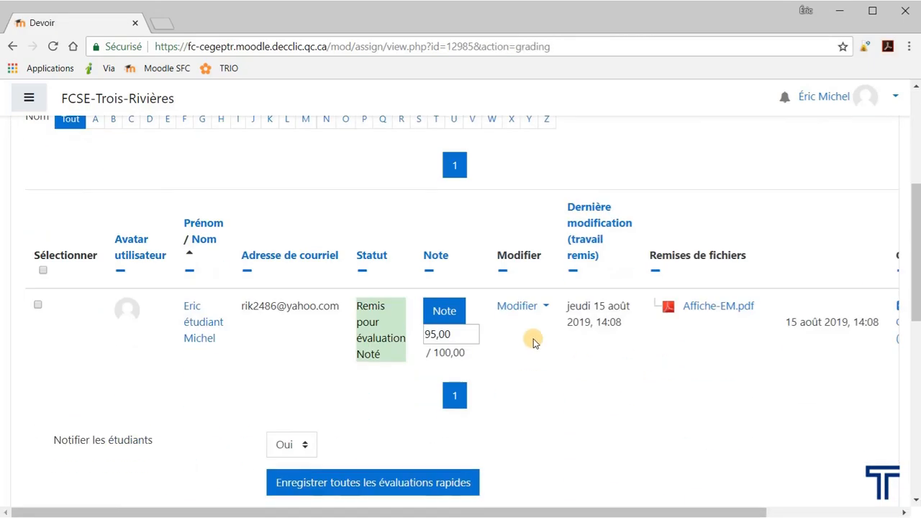
left_click(454, 315)
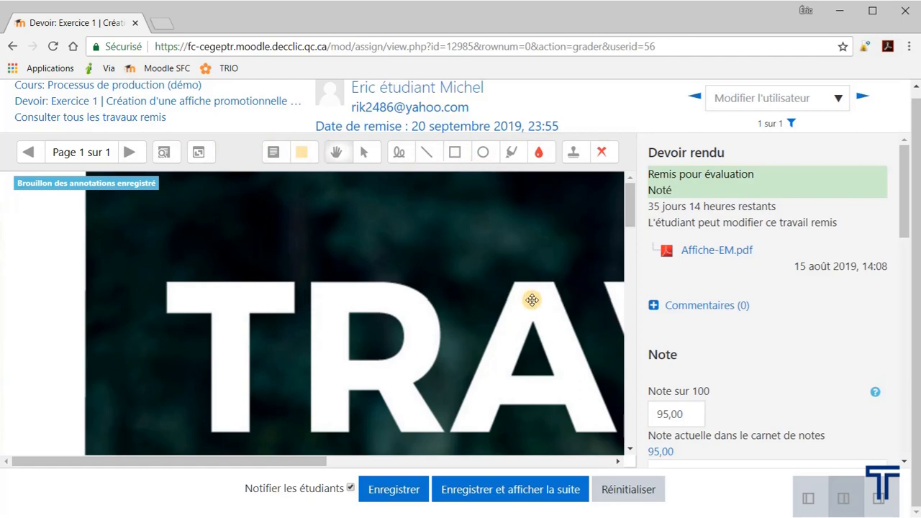
Draw a red freehand loop above the "01" on the submitted poster and highlight the last letters of "TEMPLATE"
left_click_drag(531, 302, 300, 338)
mouse_move(348, 289)
left_mouse_down()
mouse_move(433, 307)
mouse_move(374, 303)
mouse_move(429, 290)
mouse_move(459, 200)
left_mouse_up()
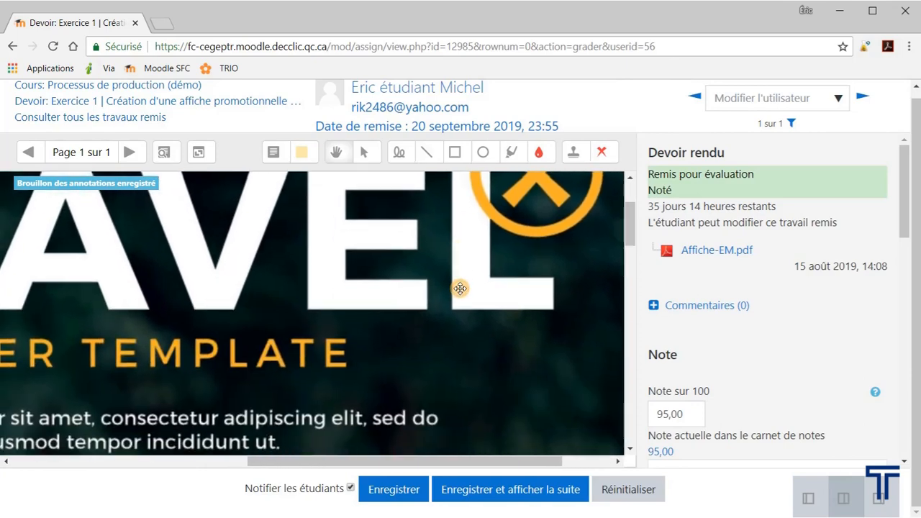
left_click_drag(461, 287, 495, 184)
mouse_move(425, 296)
left_mouse_down()
mouse_move(502, 186)
mouse_move(447, 250)
left_mouse_up()
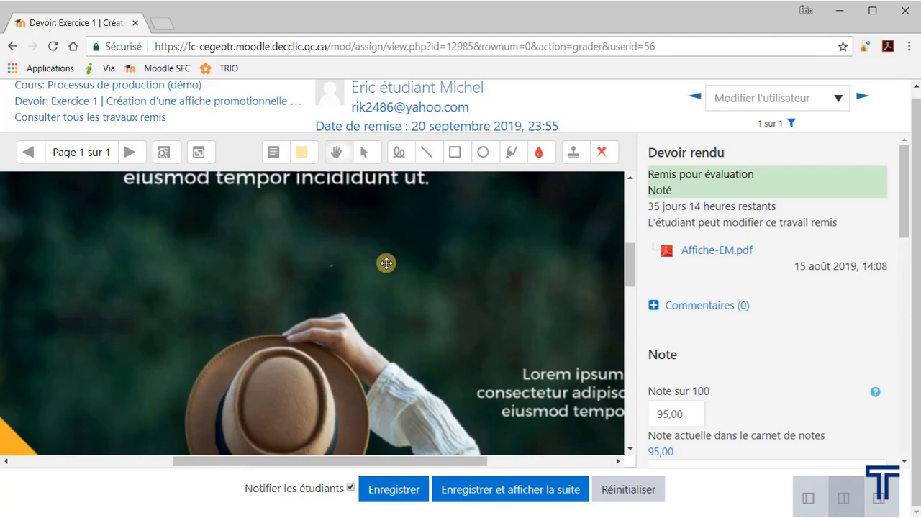
mouse_move(427, 285)
left_mouse_down()
mouse_move(336, 339)
mouse_move(327, 356)
left_mouse_up()
mouse_move(372, 275)
left_mouse_down()
mouse_move(354, 329)
mouse_move(285, 271)
left_mouse_up()
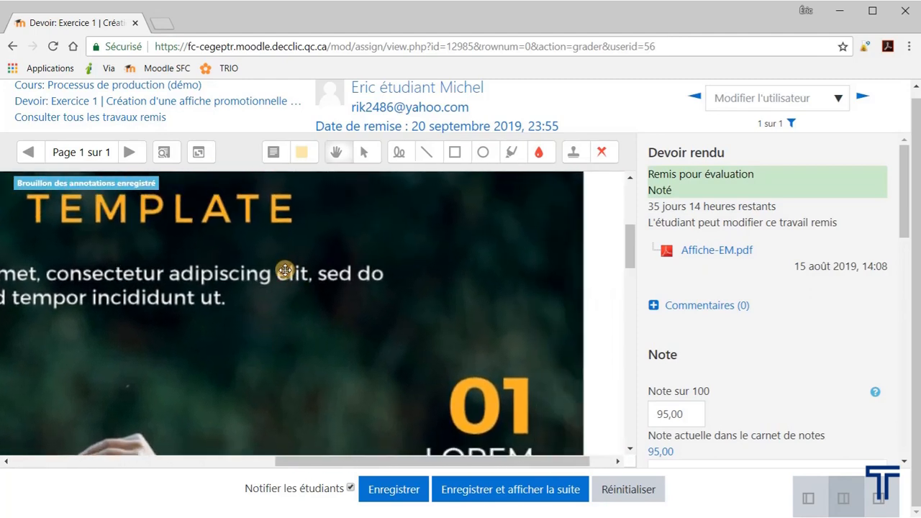
left_click(399, 153)
mouse_move(437, 249)
left_mouse_down()
mouse_move(449, 235)
mouse_move(342, 259)
left_mouse_up()
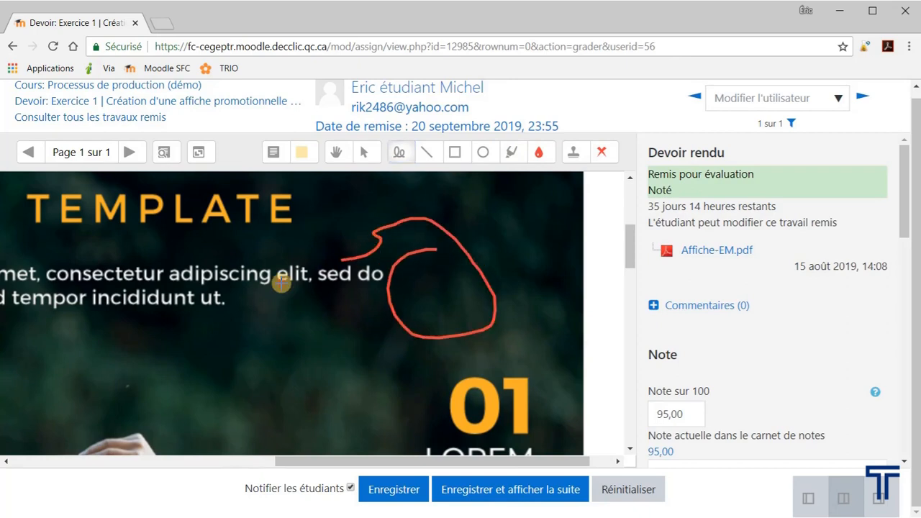
left_click(511, 152)
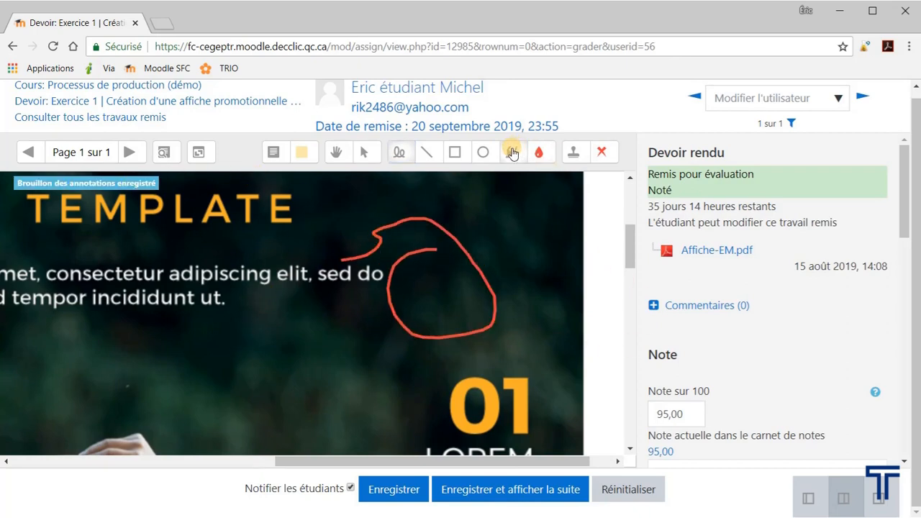
left_click_drag(160, 209, 304, 209)
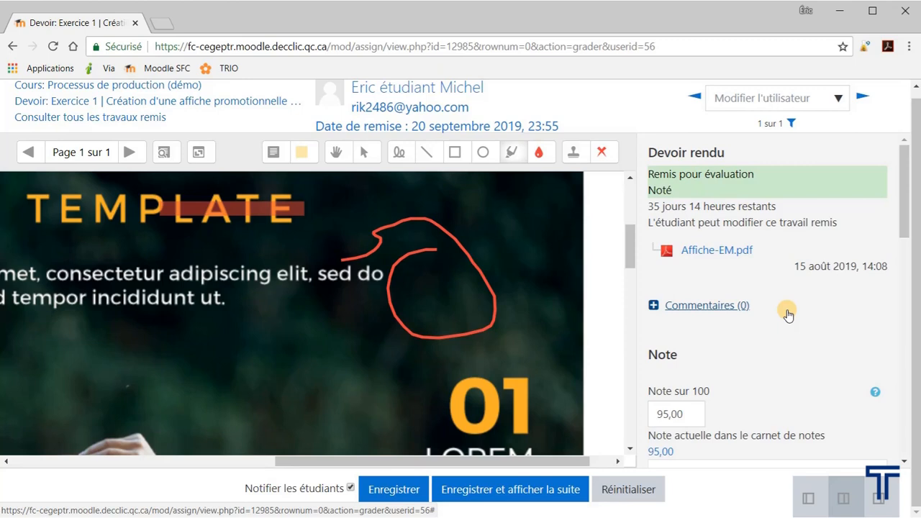
Add the corrected PDF to the student's feedback files and save the grade and feedback
scroll(788, 314, "down", 3)
scroll(759, 311, "down", 2)
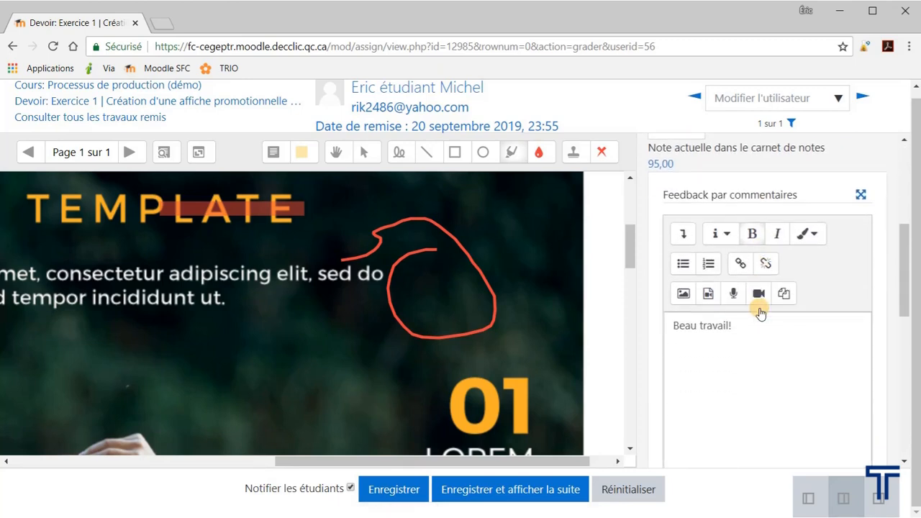
scroll(777, 300, "down", 3)
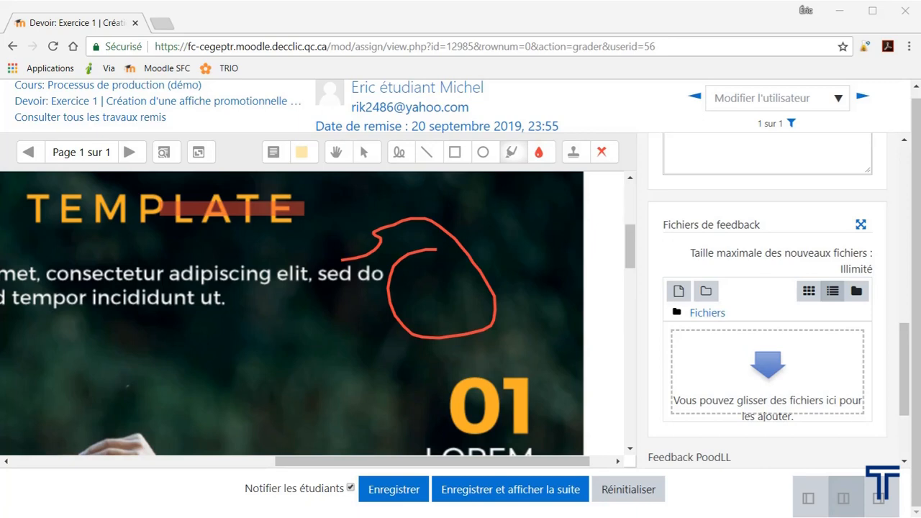
left_click_drag(767, 416, 728, 377)
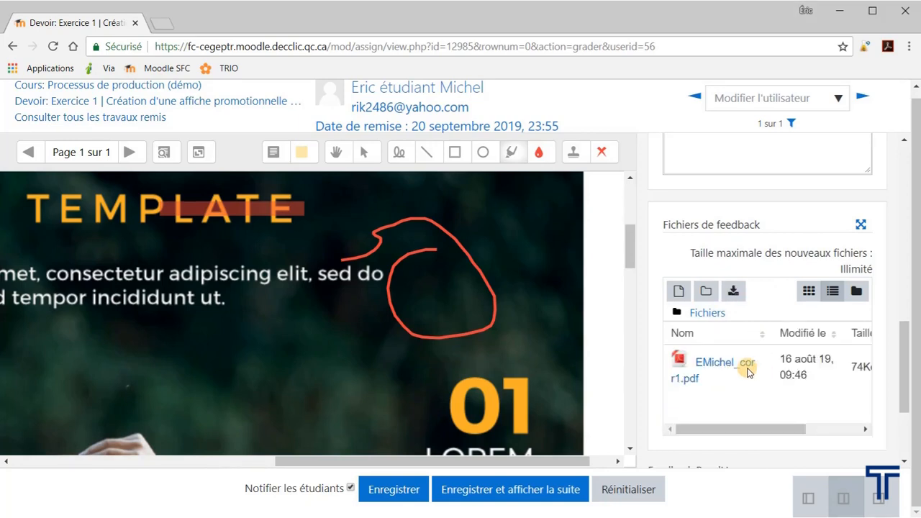
scroll(741, 367, "down", 2)
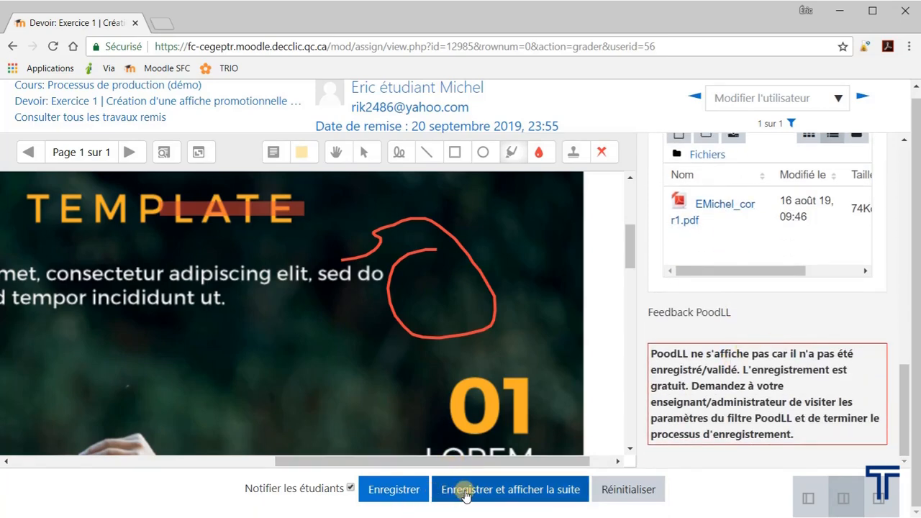
left_click(397, 491)
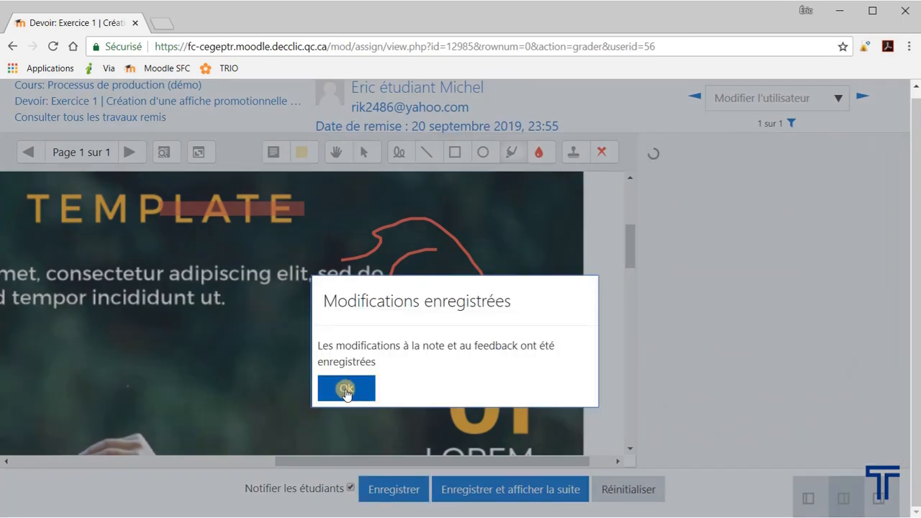
left_click(345, 385)
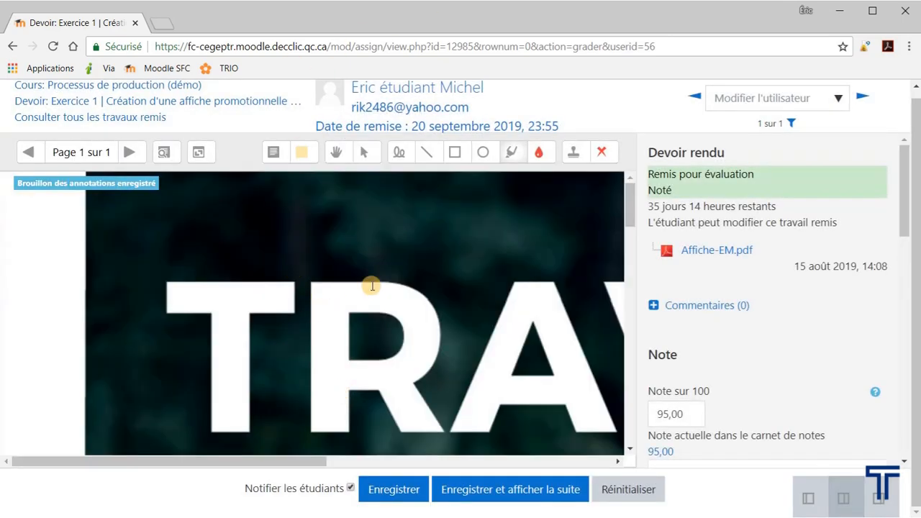
Switch to the student's session, open the Exercice 1 assignment from the course page, and examine the submission status
scroll(863, 194, "up", 1)
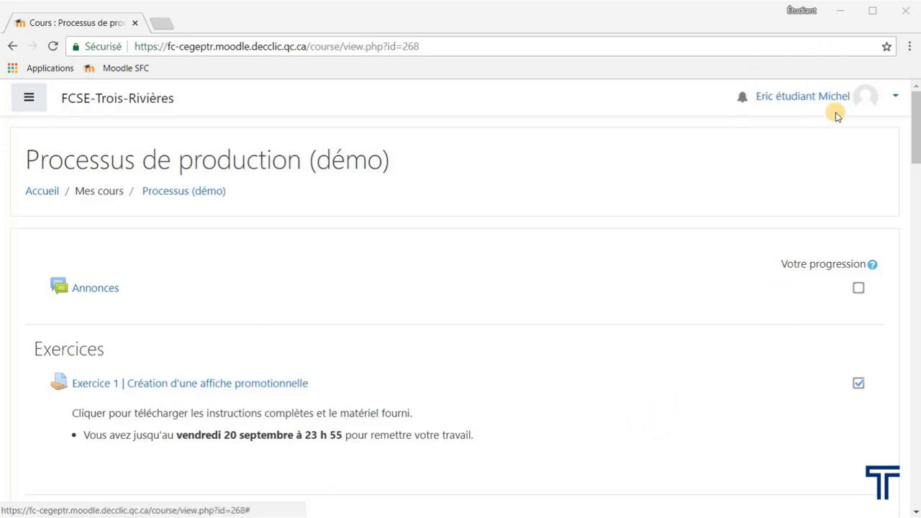
scroll(524, 288, "down", 1)
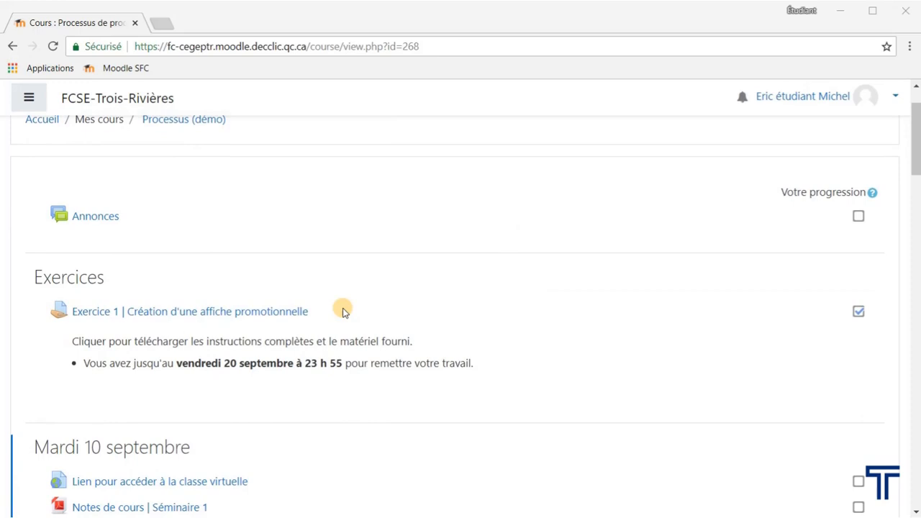
left_click(257, 314)
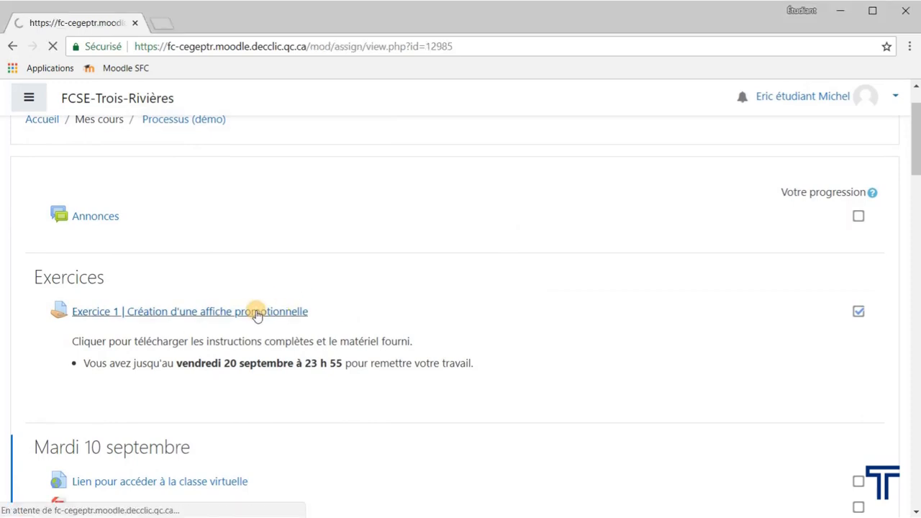
scroll(555, 339, "down", 4)
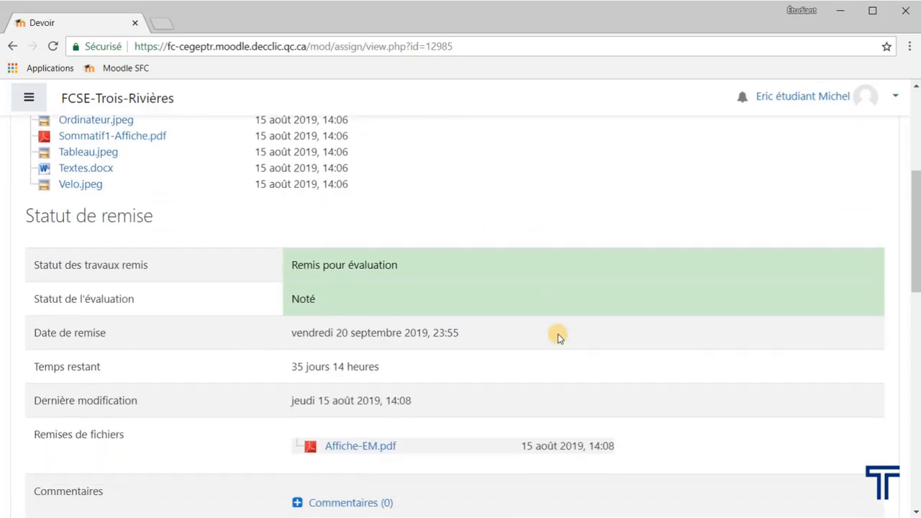
scroll(352, 271, "down", 1)
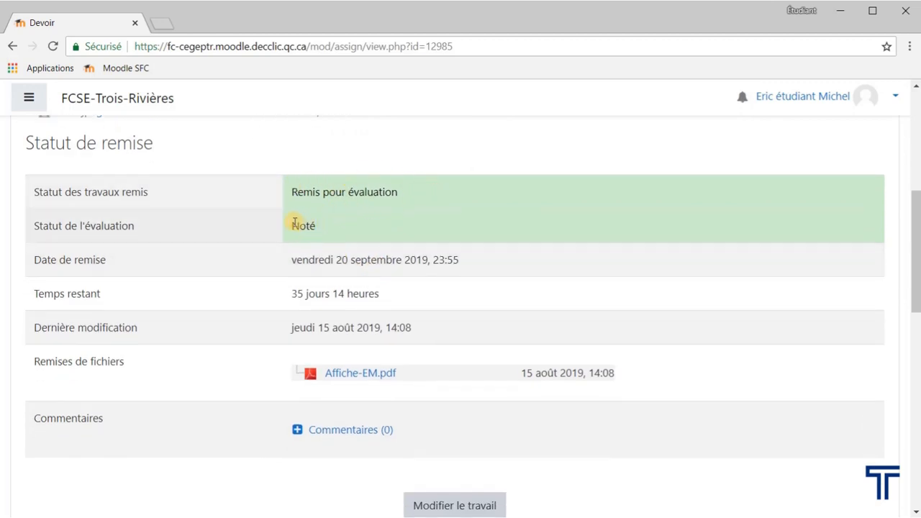
scroll(374, 340, "down", 1)
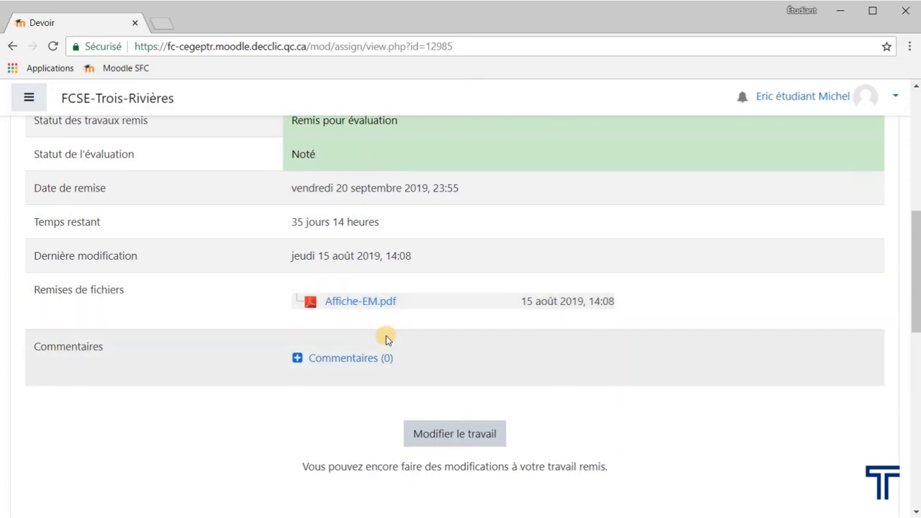
scroll(471, 402, "down", 1)
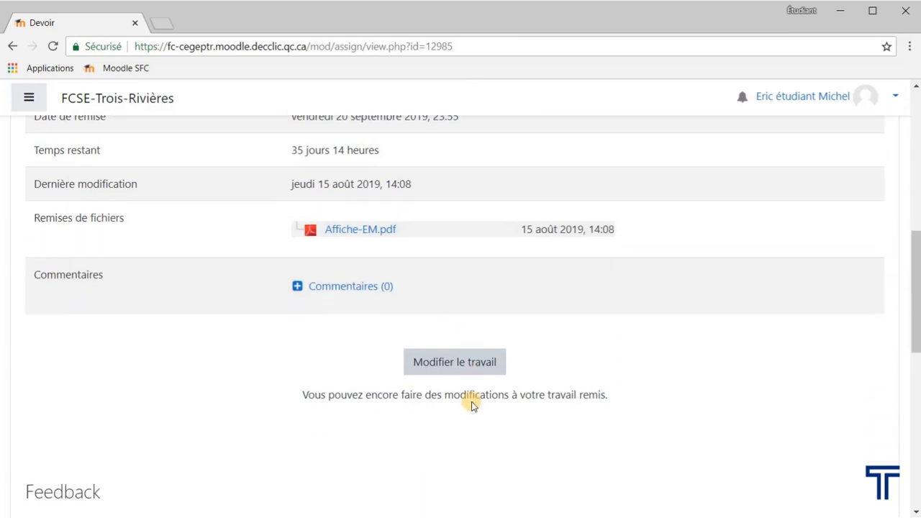
Examine the student's Feedback section, including the grade, comment, annotated PDF and feedback file
scroll(475, 401, "down", 4)
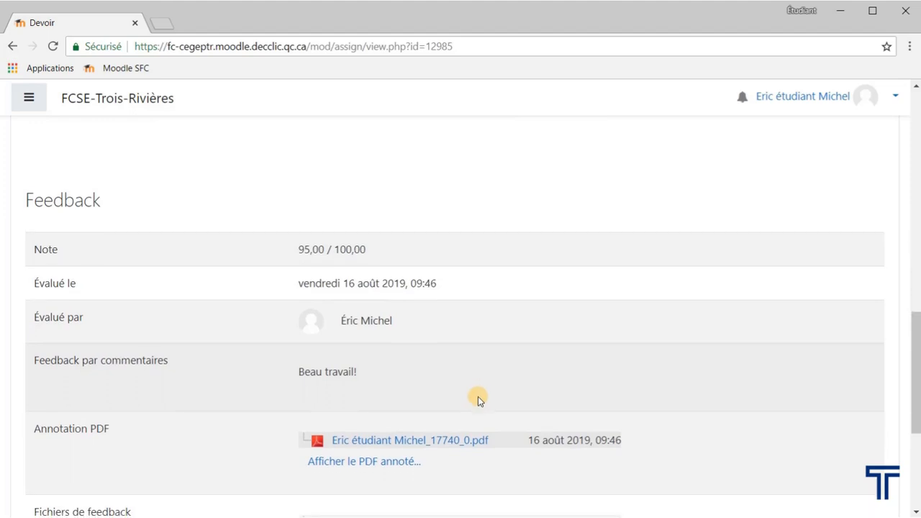
scroll(479, 400, "down", 1)
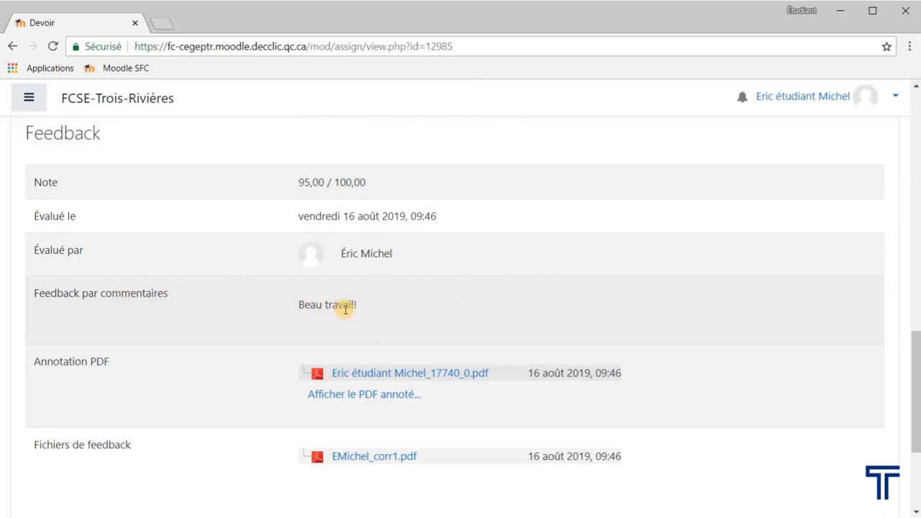
scroll(431, 320, "down", 1)
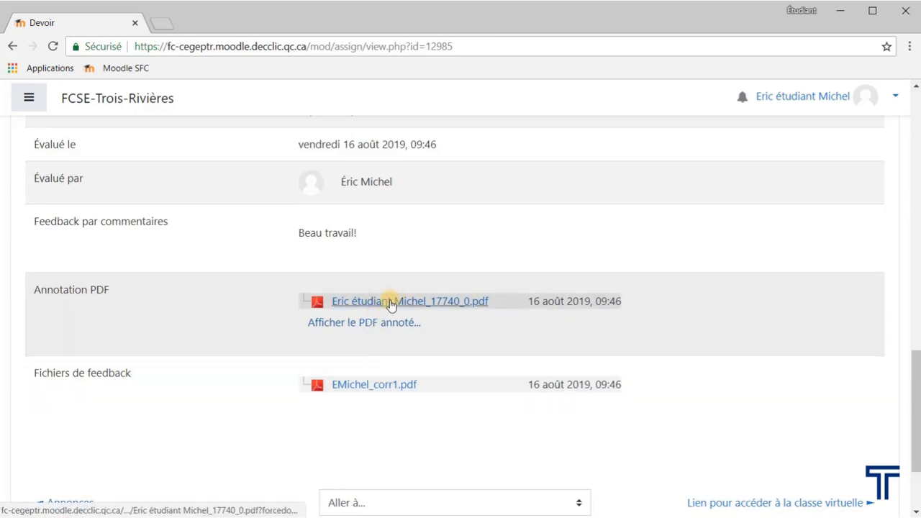
Download the annotated PDF from the student's feedback, open it to check the teacher's annotations, and close it
left_click(391, 302)
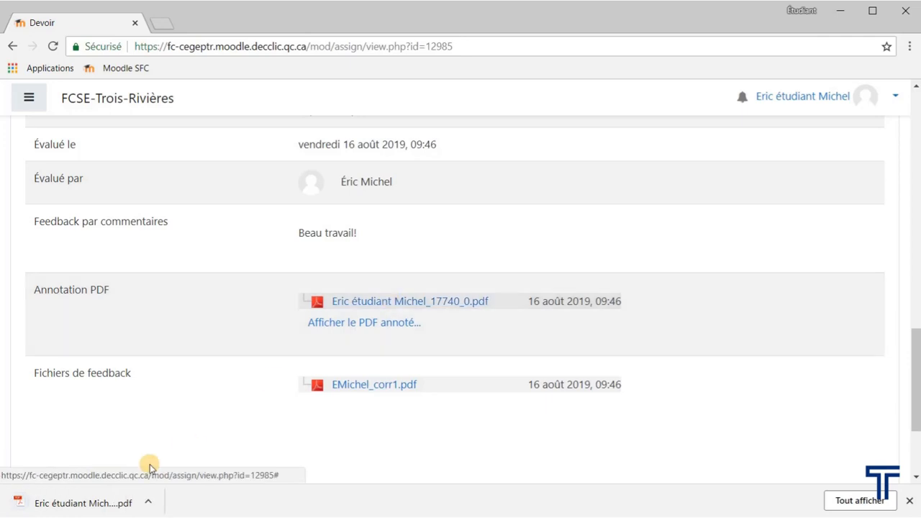
left_click(145, 505)
left_click(175, 385)
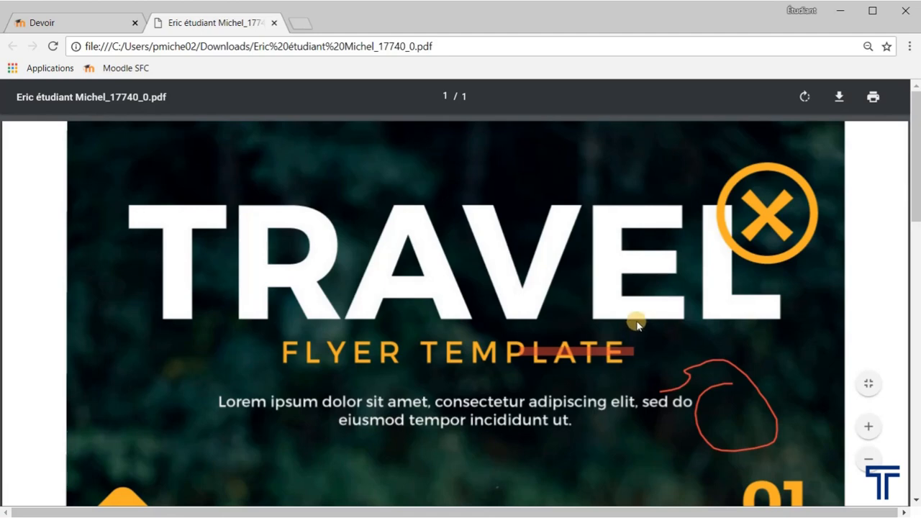
left_click(274, 22)
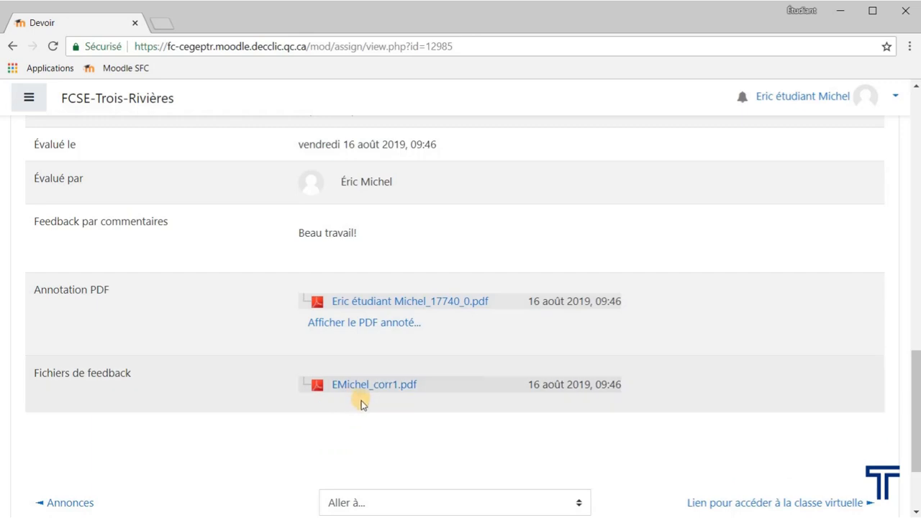
Download the corrected PDF from the student's feedback files, open it, and examine the correction grid down to the grand total
left_click(373, 386)
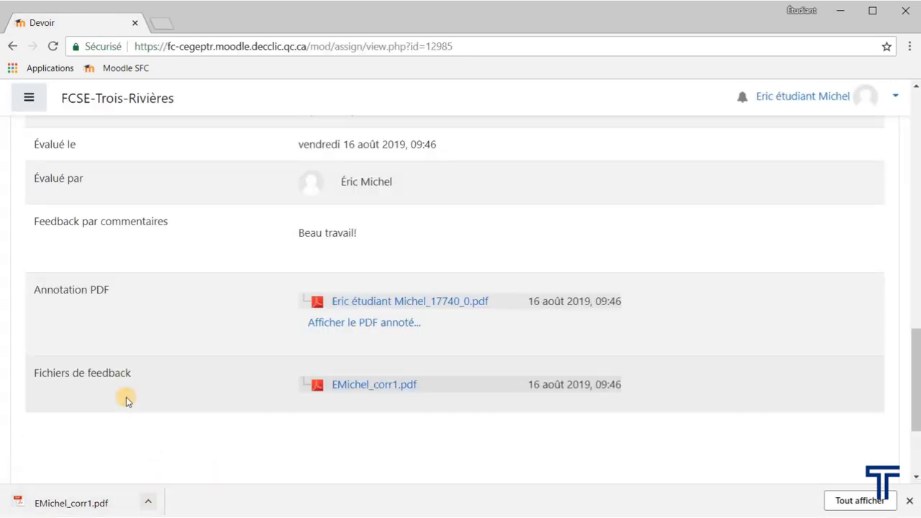
left_click(148, 502)
left_click(189, 395)
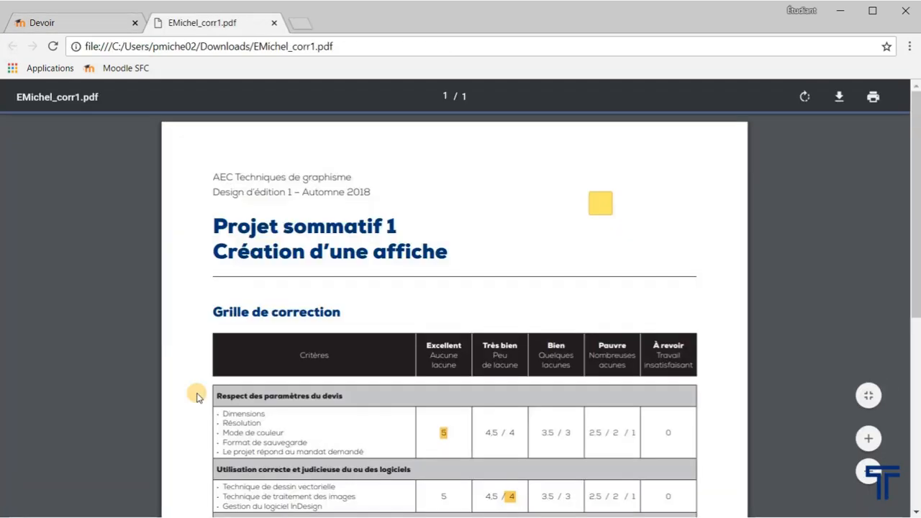
scroll(645, 312, "down", 1)
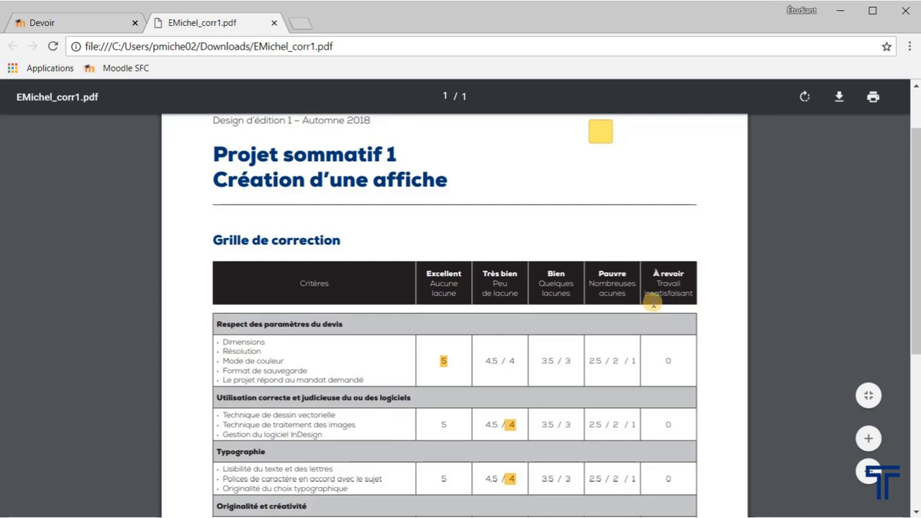
scroll(643, 298, "down", 2)
scroll(585, 353, "down", 2)
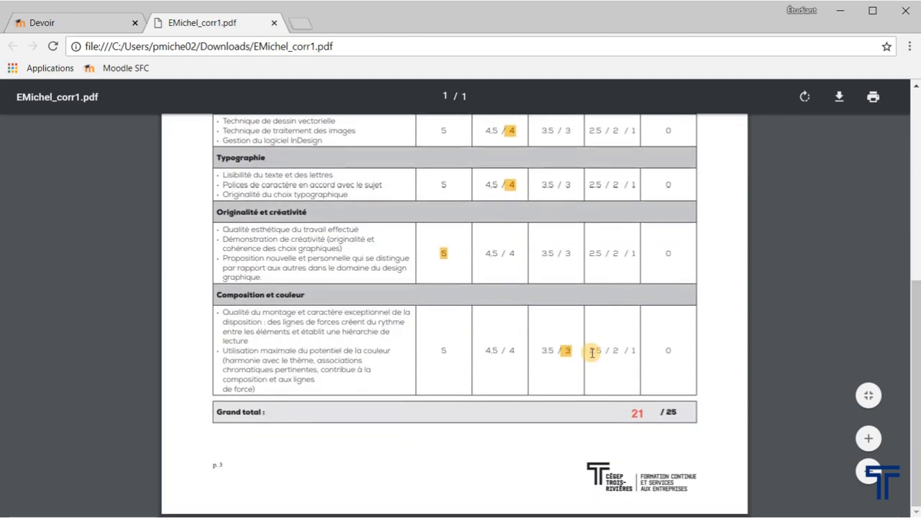
scroll(669, 325, "up", 5)
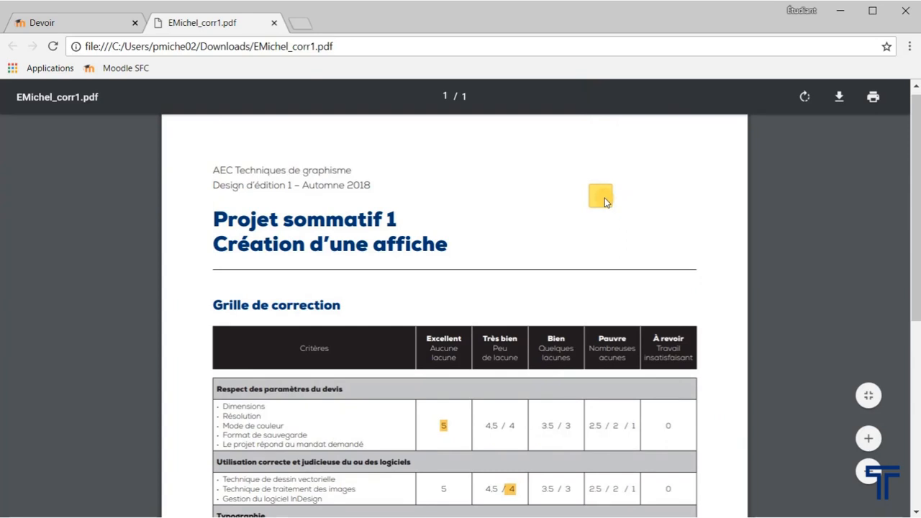